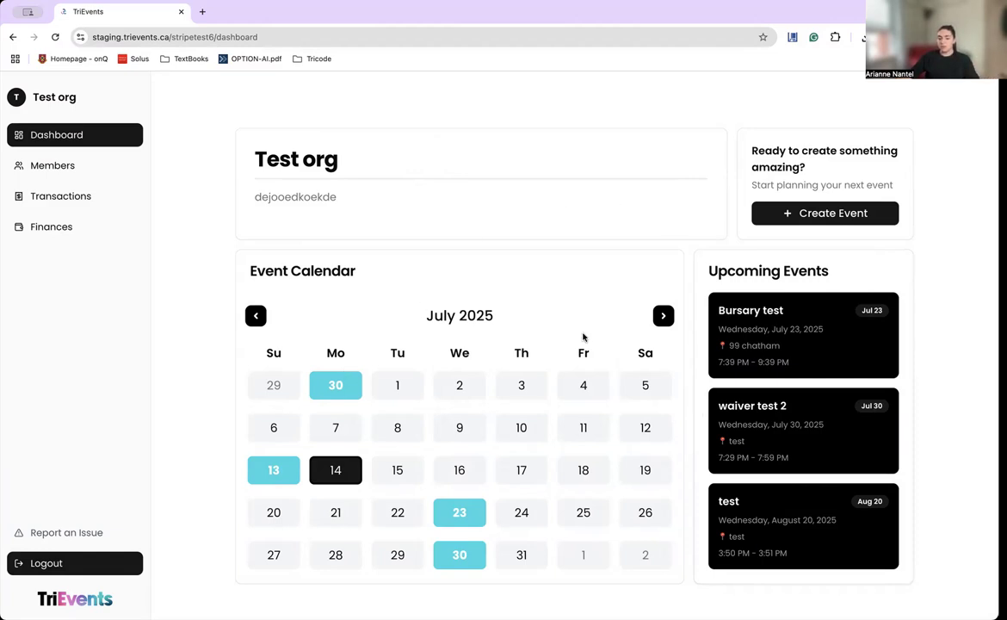
Browse the event calendar forward and back, settle on July 2025, and start a new event.
click(663, 316)
click(664, 315)
click(664, 316)
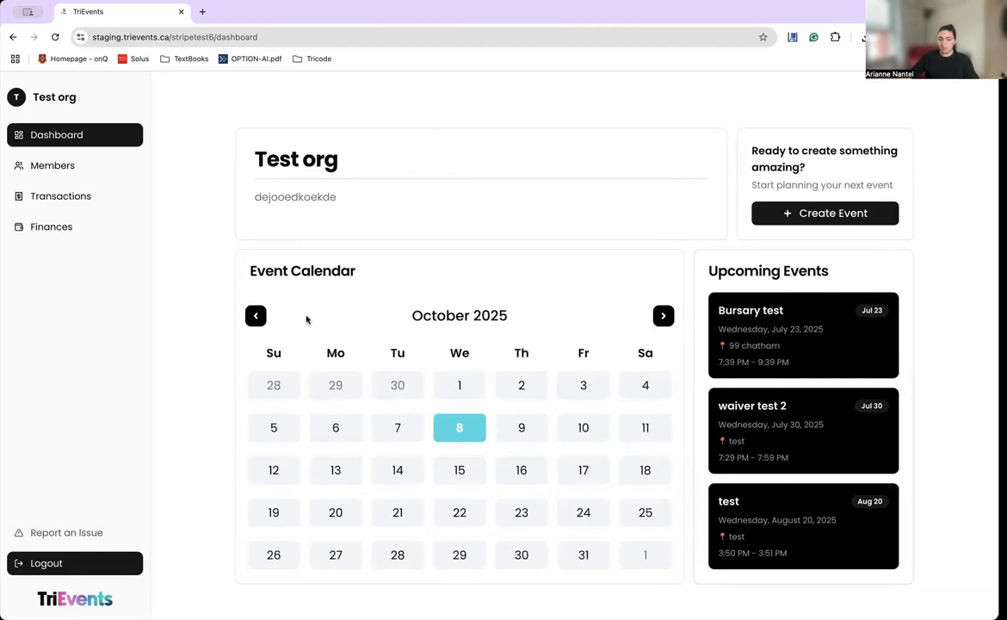
click(255, 315)
click(256, 316)
click(256, 316)
click(255, 316)
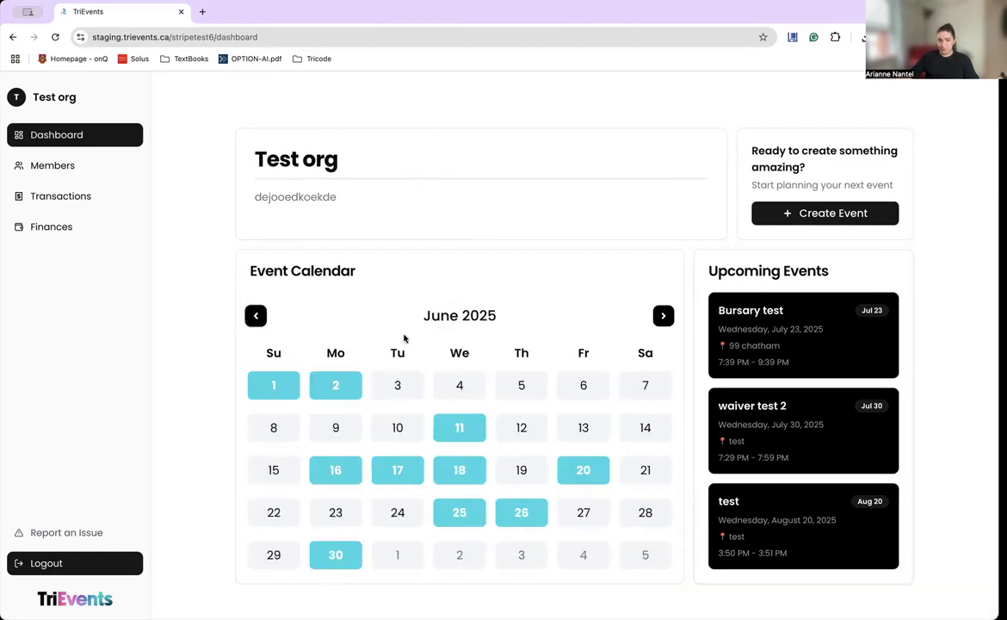
click(663, 316)
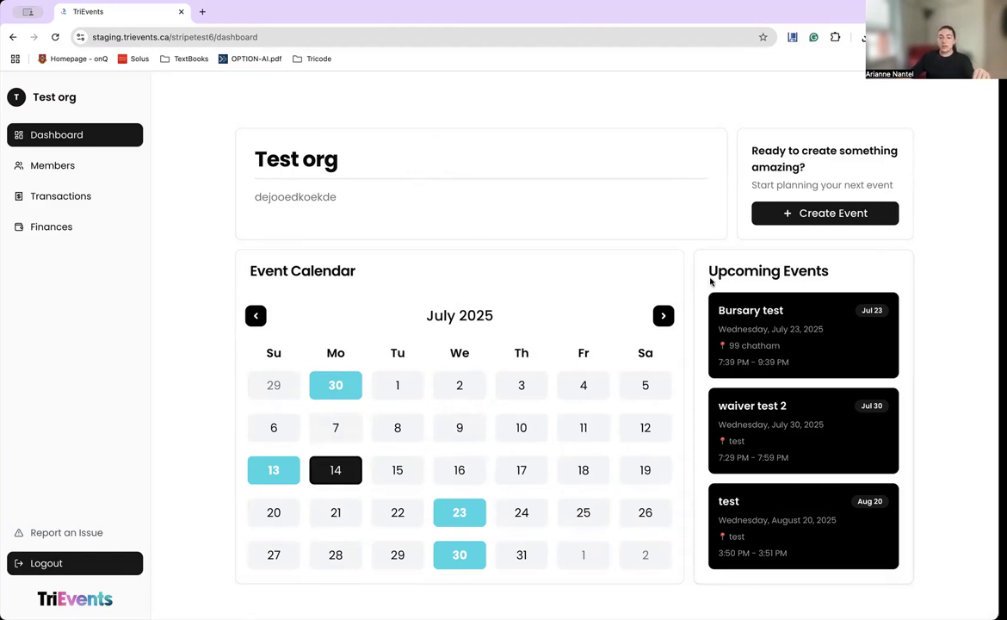
click(789, 212)
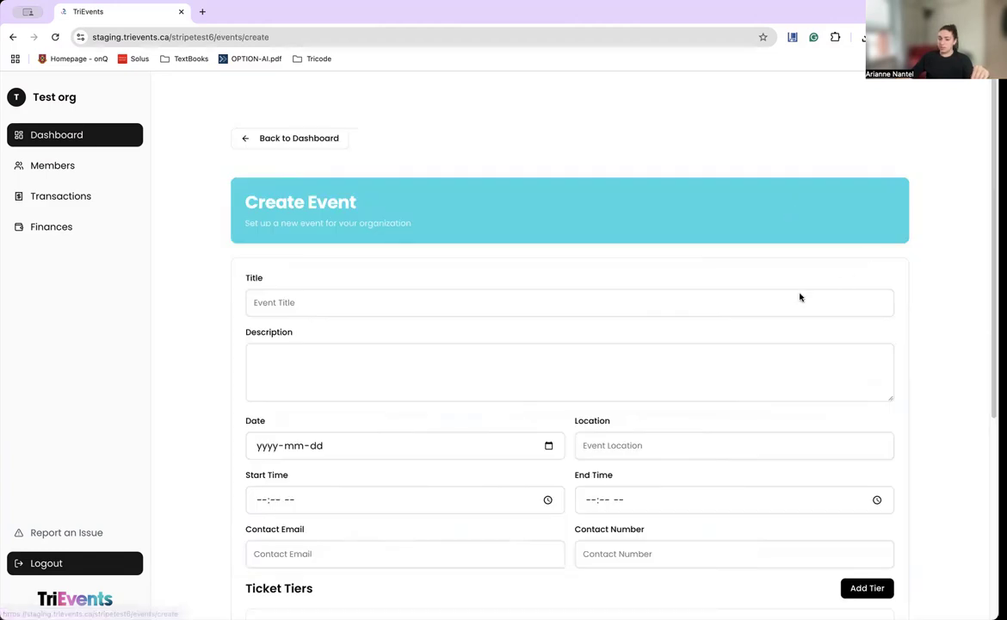
Title the event 'Video tutorial' and describe it as 'How to create an event on TriEvents'.
scroll(650, 430, down, 3)
scroll(389, 284, up, 2)
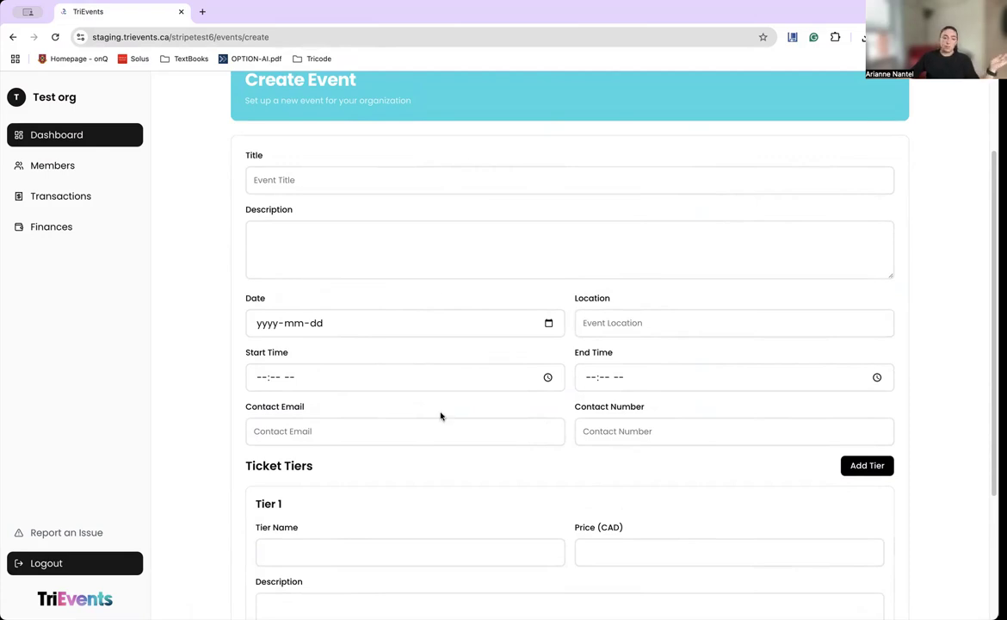
click(374, 182)
text(Vi)
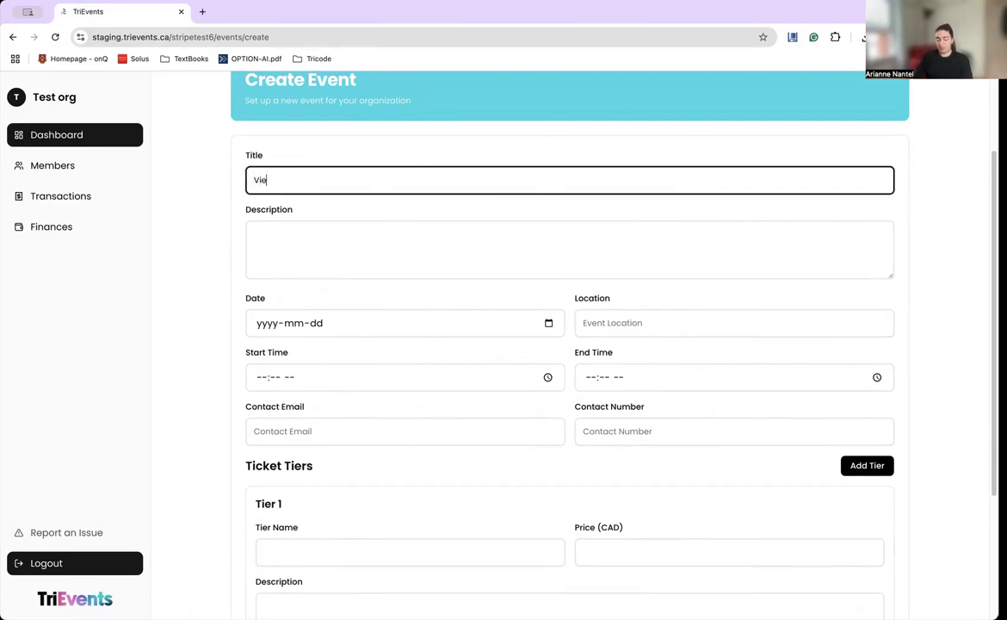
text(deo tutorial)
click(382, 243)
text(How to cre)
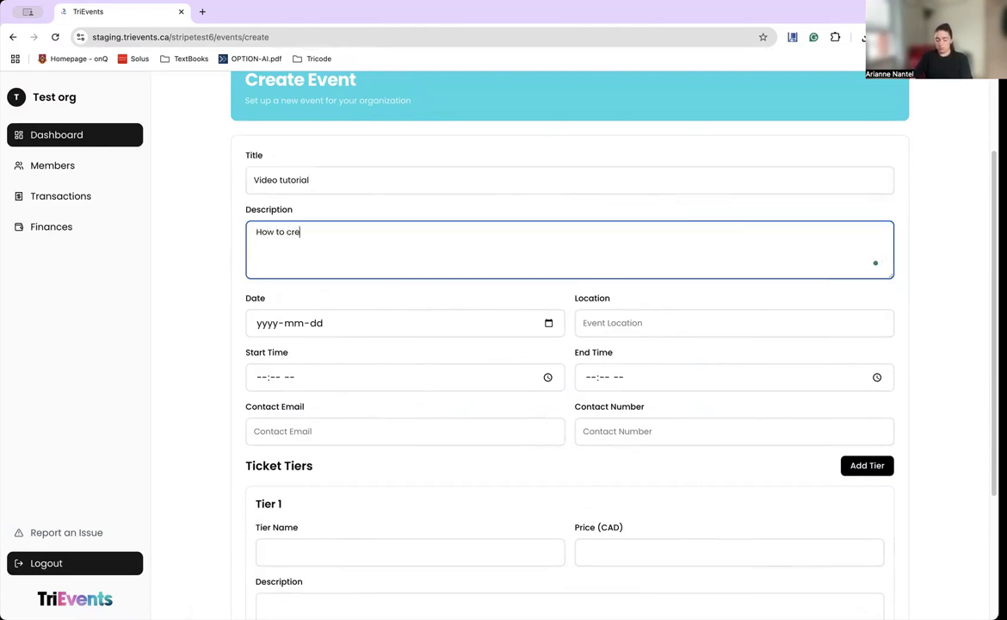
text(ate an event on TriEvents)
Date the event September 17, 2025 and set the location to Queen's Campus.
click(548, 323)
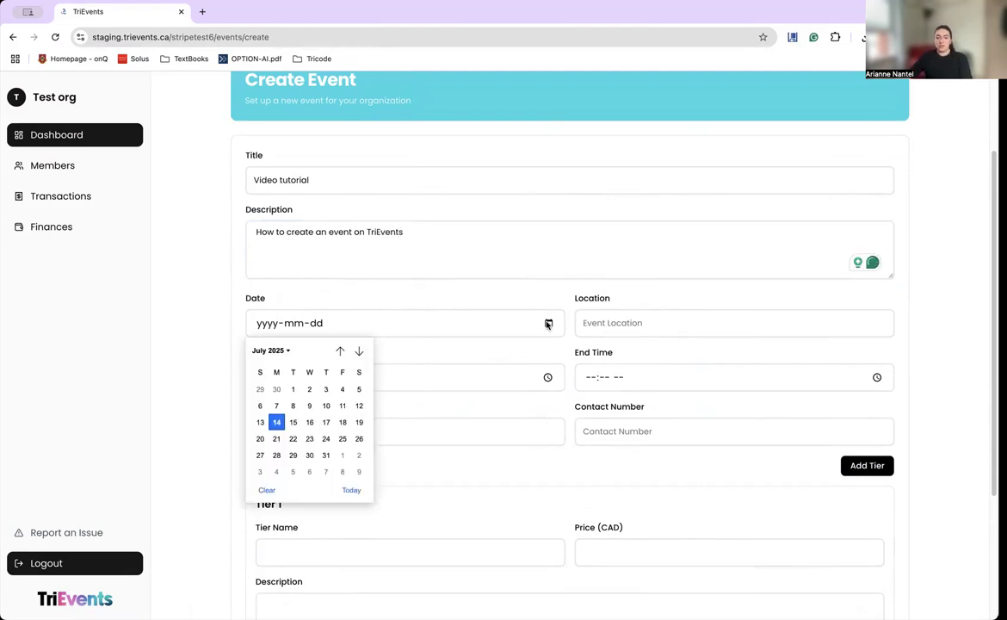
click(359, 351)
click(358, 351)
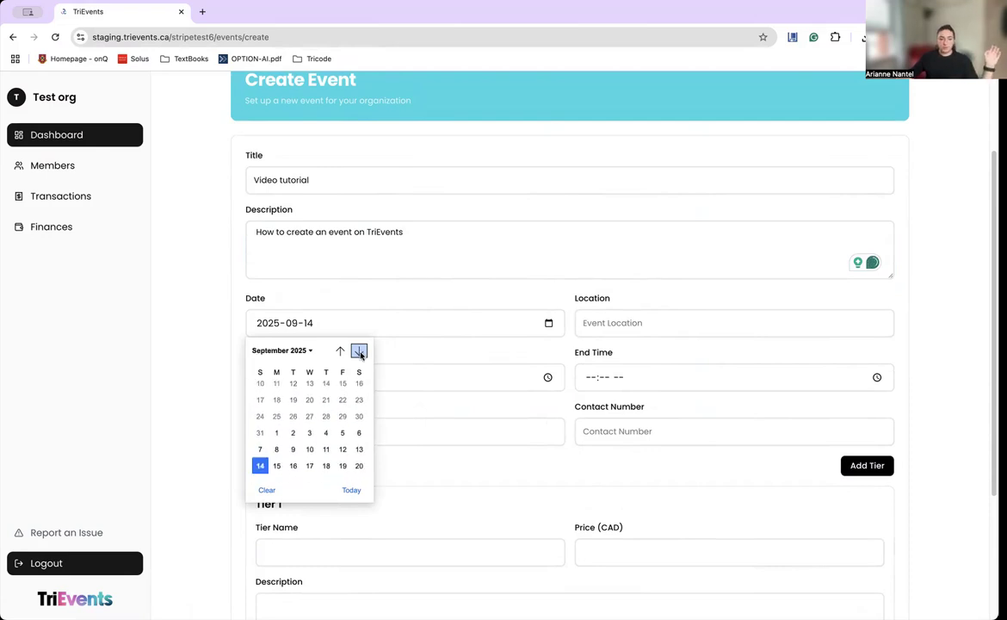
click(309, 422)
click(673, 325)
click(693, 365)
Set the event to start at 10:30 AM and end at 11:30 AM.
click(547, 377)
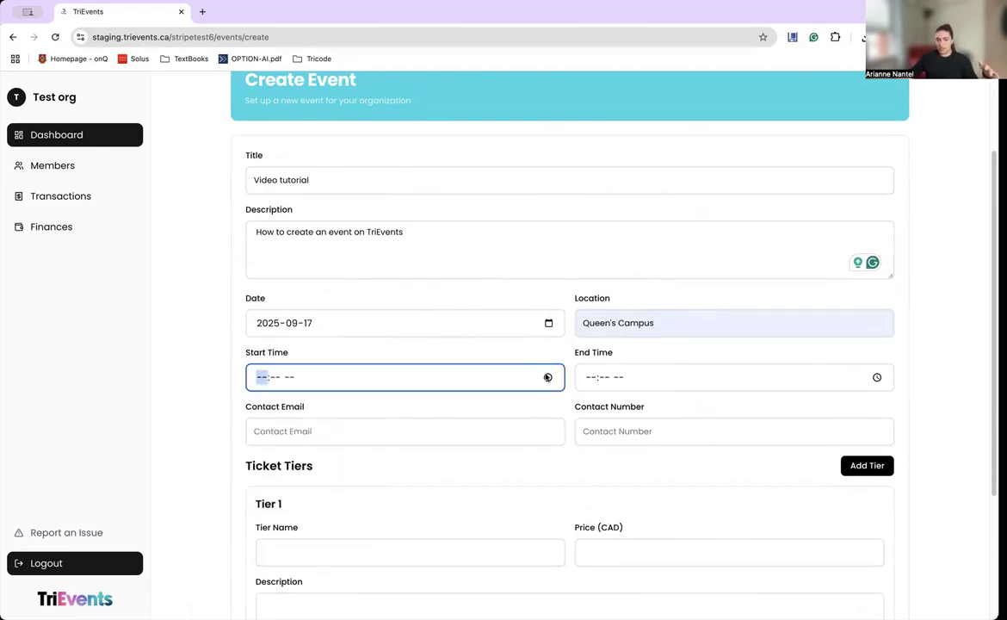
click(547, 377)
scroll(297, 526, down, 1)
click(297, 511)
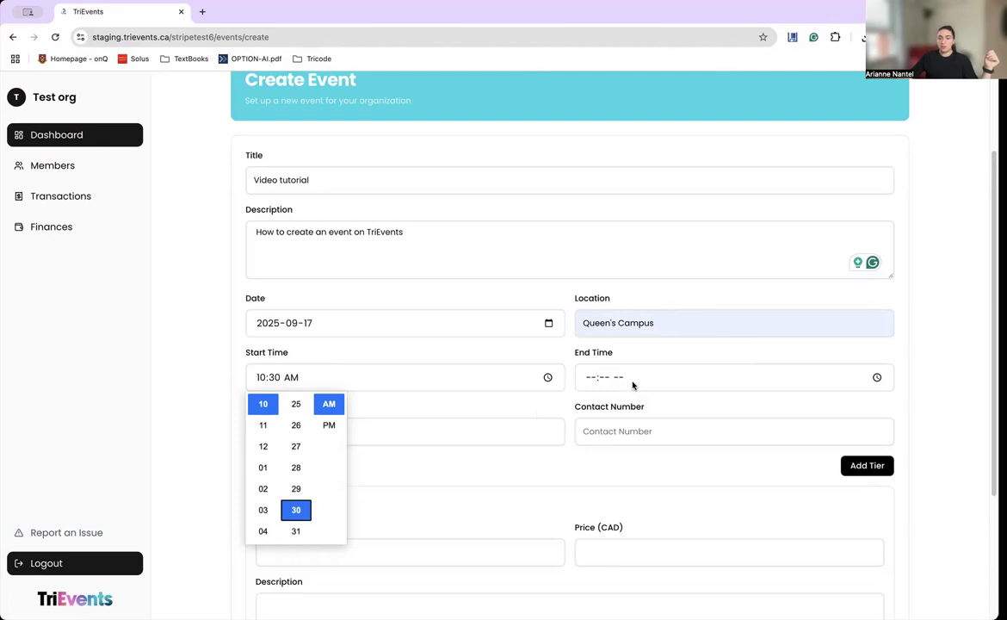
click(873, 375)
click(879, 377)
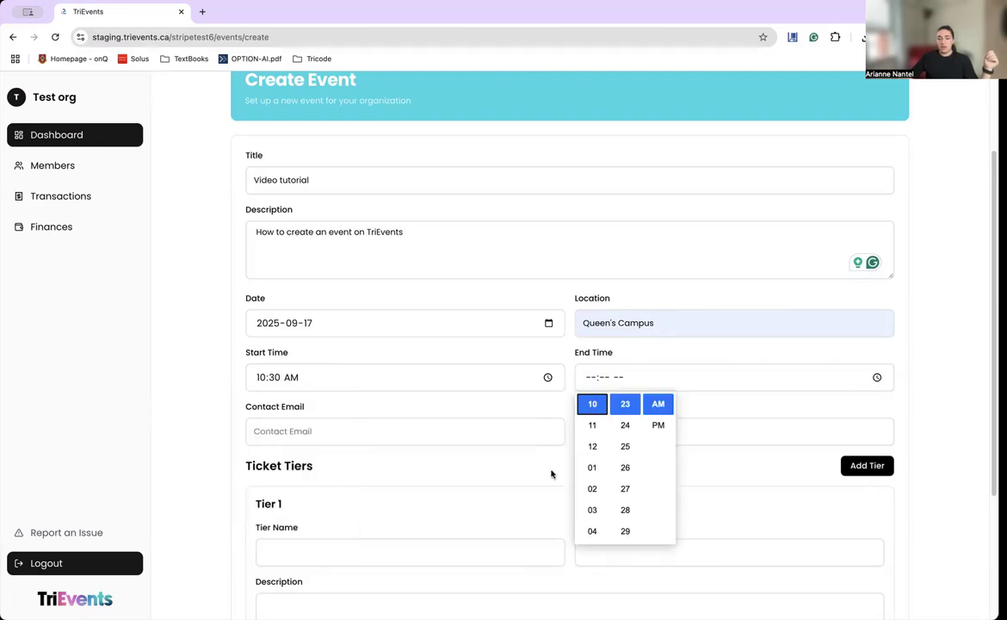
click(591, 425)
scroll(620, 469, down, 4)
scroll(630, 439, down, 1)
scroll(632, 430, up, 1)
scroll(628, 434, up, 3)
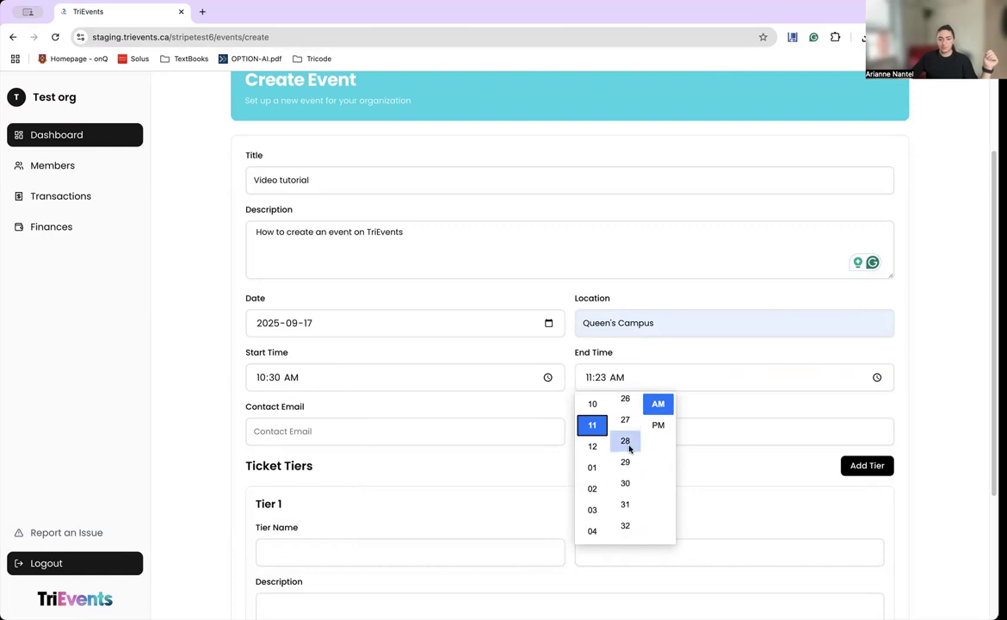
click(624, 489)
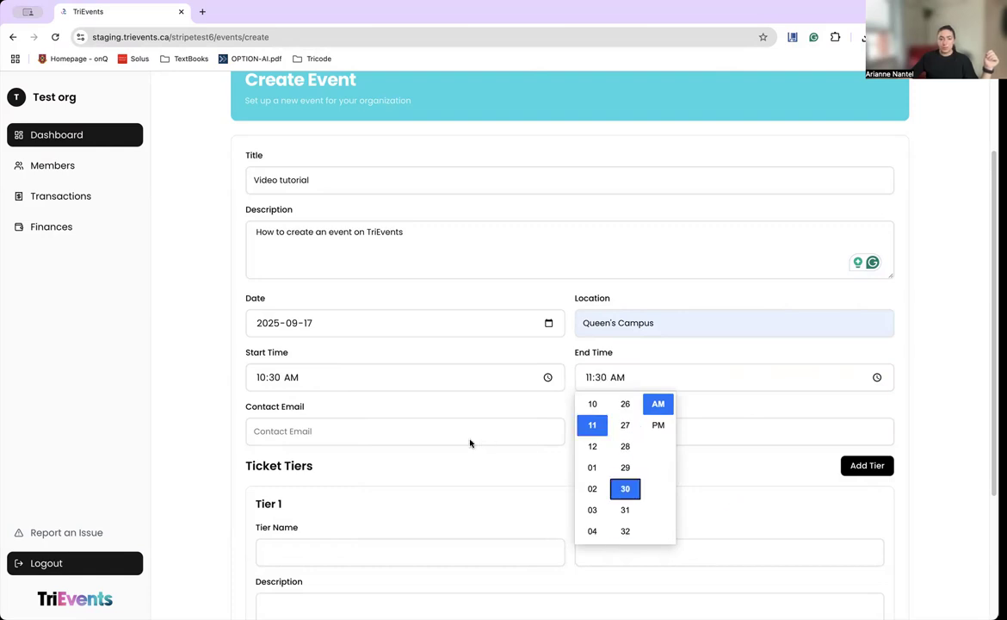
click(439, 433)
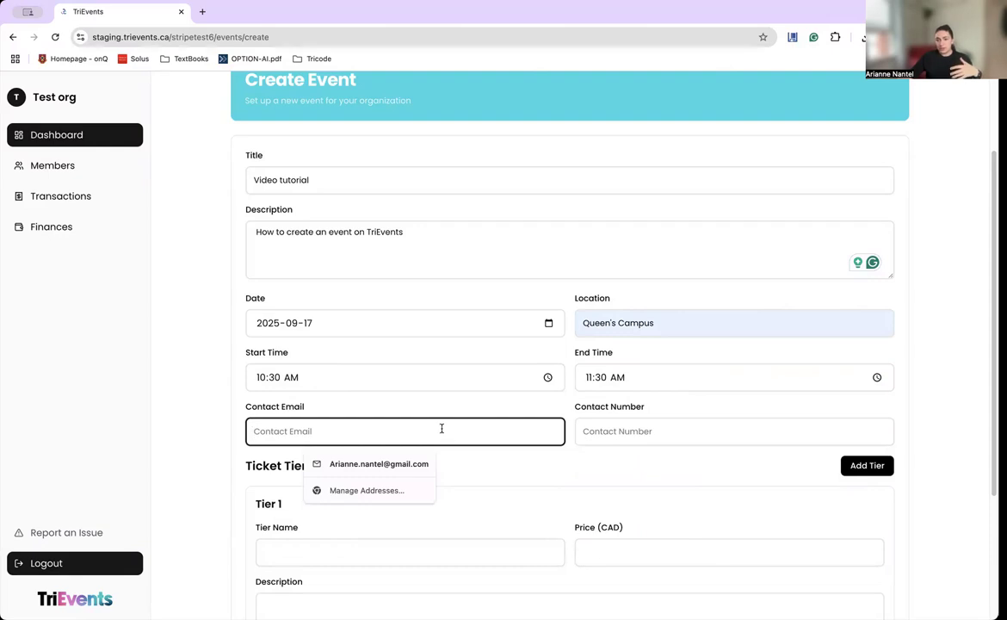
Fill in the contact e-mail and contact phone number from the autofill suggestions.
text(ari)
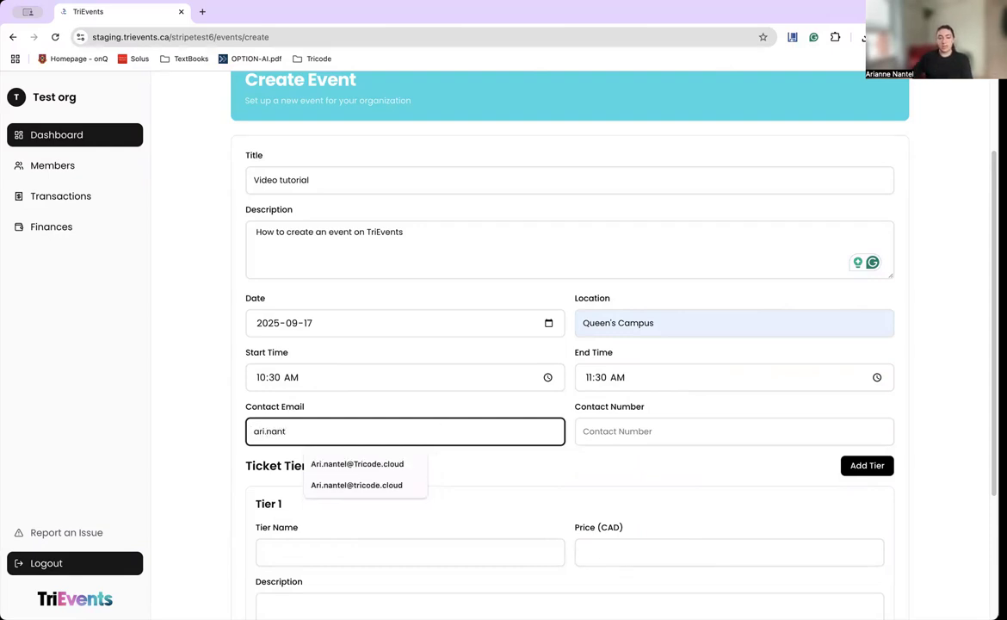
text(.nant)
click(375, 464)
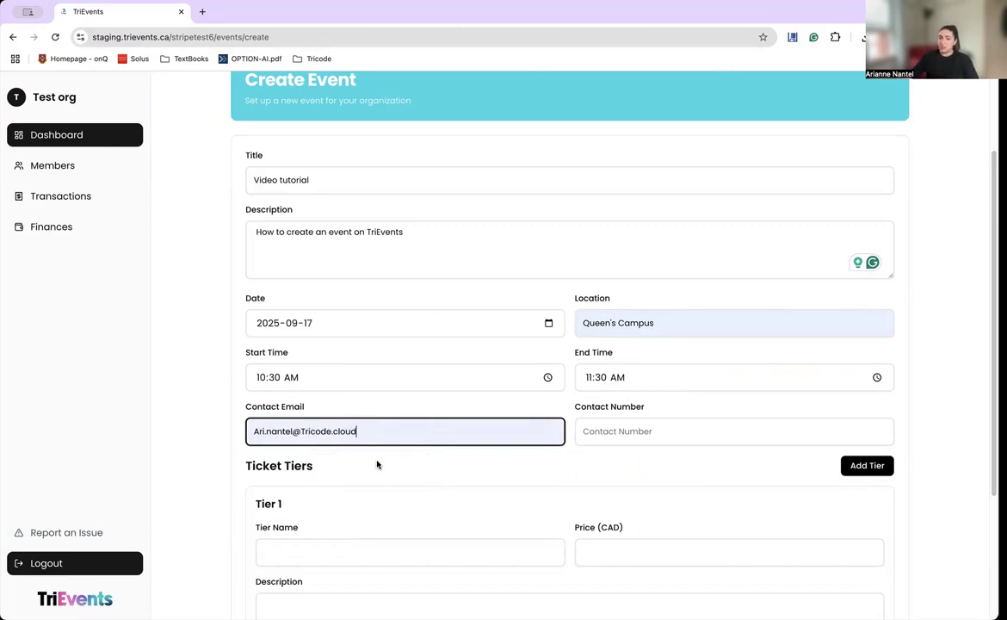
click(672, 429)
click(675, 466)
scroll(685, 488, down, 4)
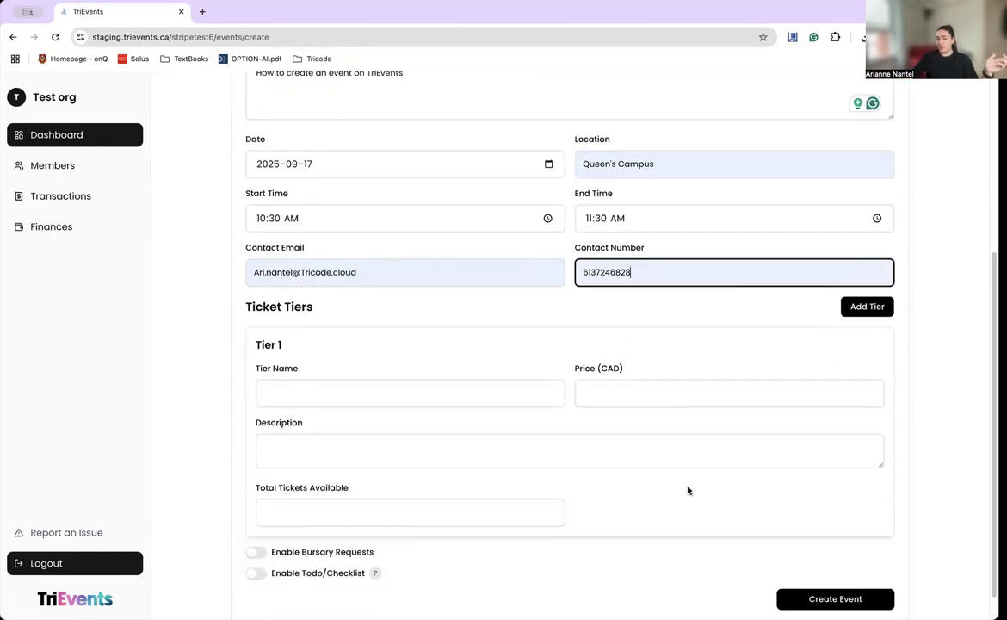
scroll(647, 485, up, 3)
scroll(645, 484, up, 2)
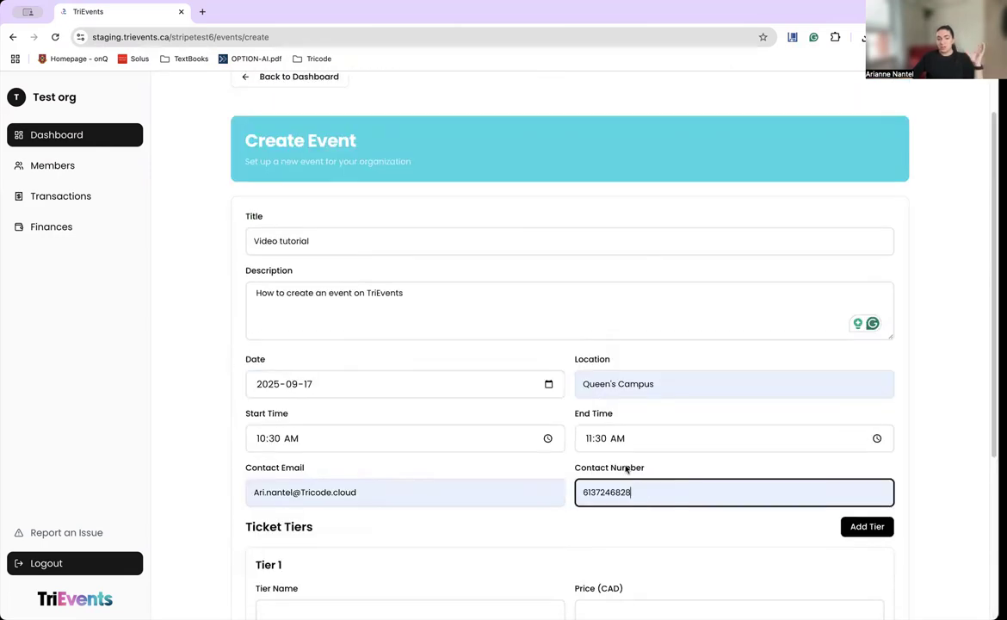
scroll(594, 448, down, 4)
scroll(594, 448, down, 2)
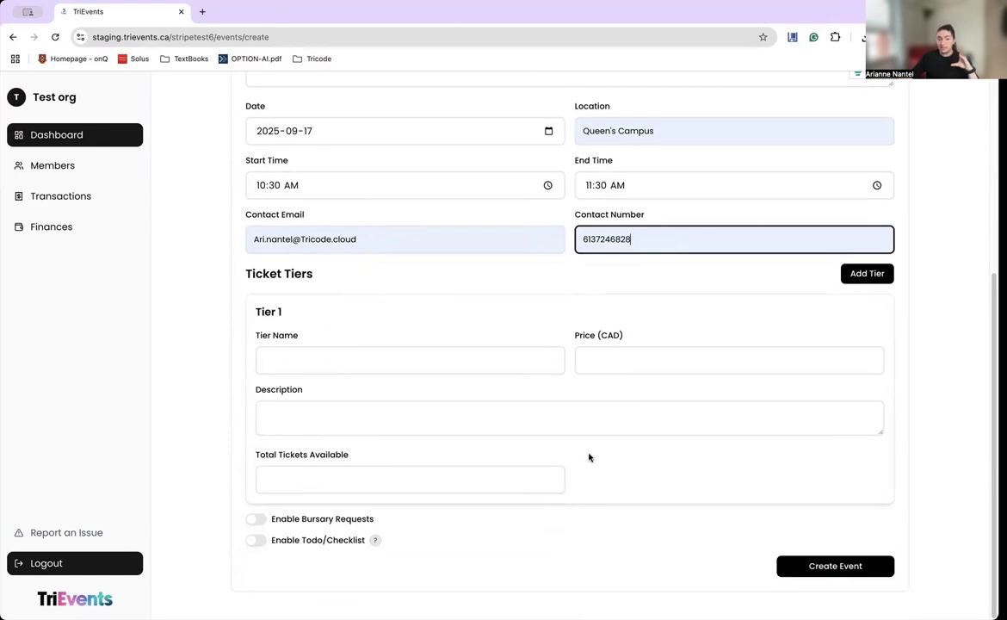
Make Tier 1 'Normal ticket' at 50 CAD, 'Get normal event stuff', 200 tickets, then add a tier.
click(371, 363)
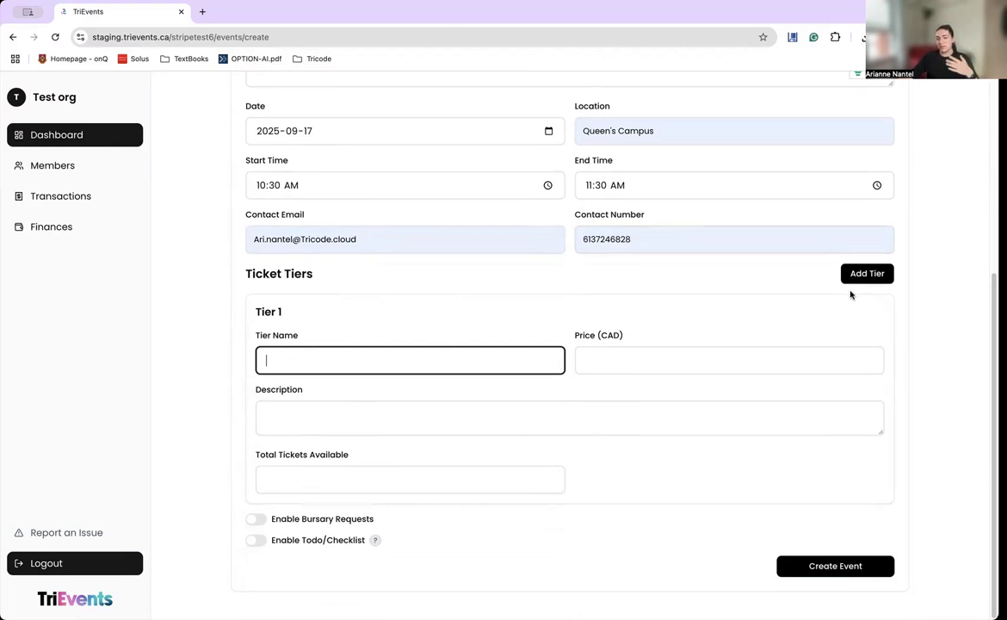
text(ormal ticket)
click(633, 355)
text(50)
click(312, 418)
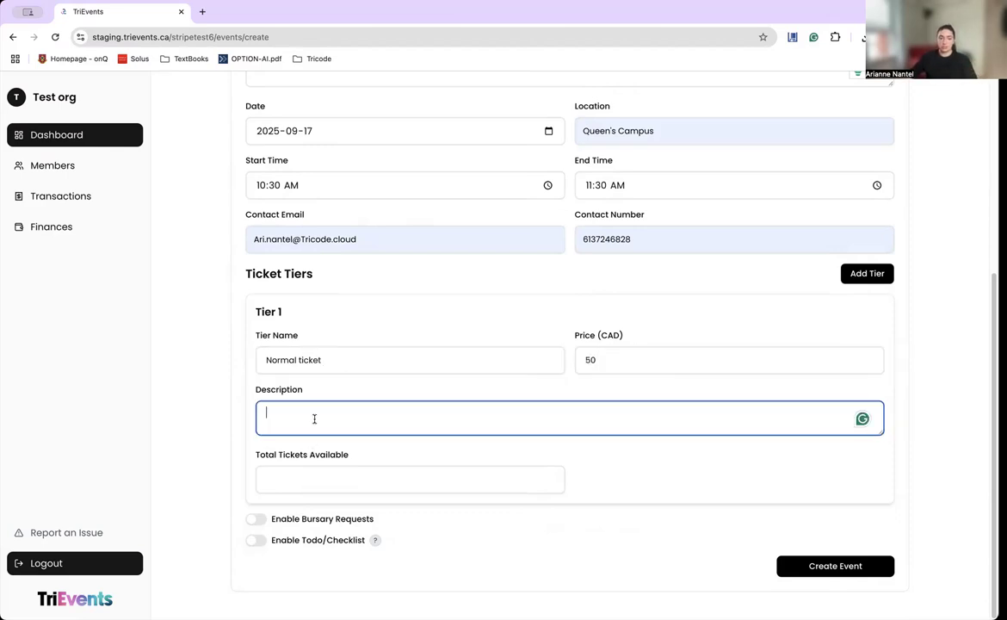
text(Get normal)
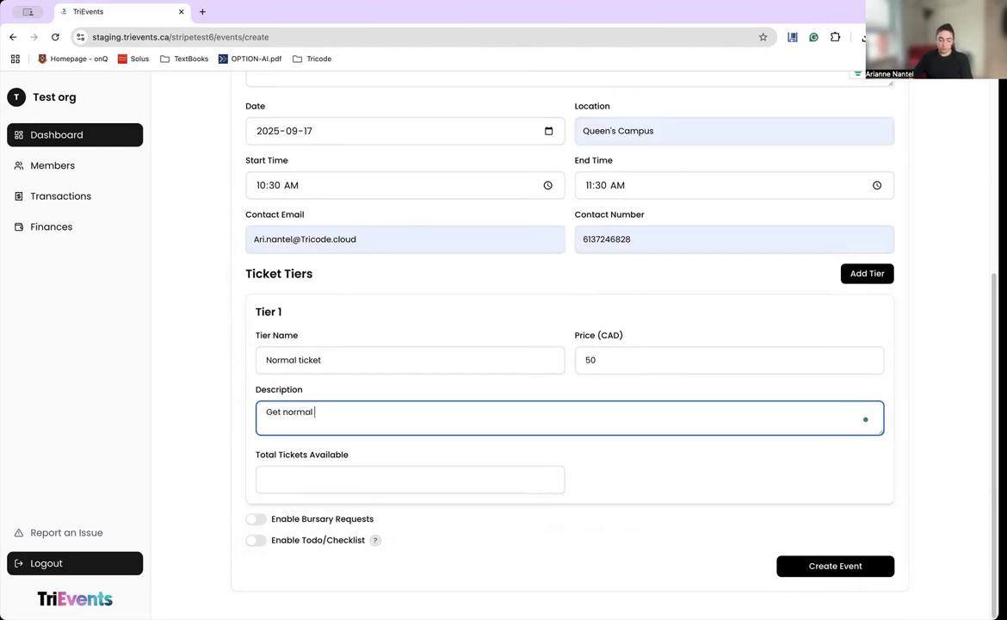
text( event stuff)
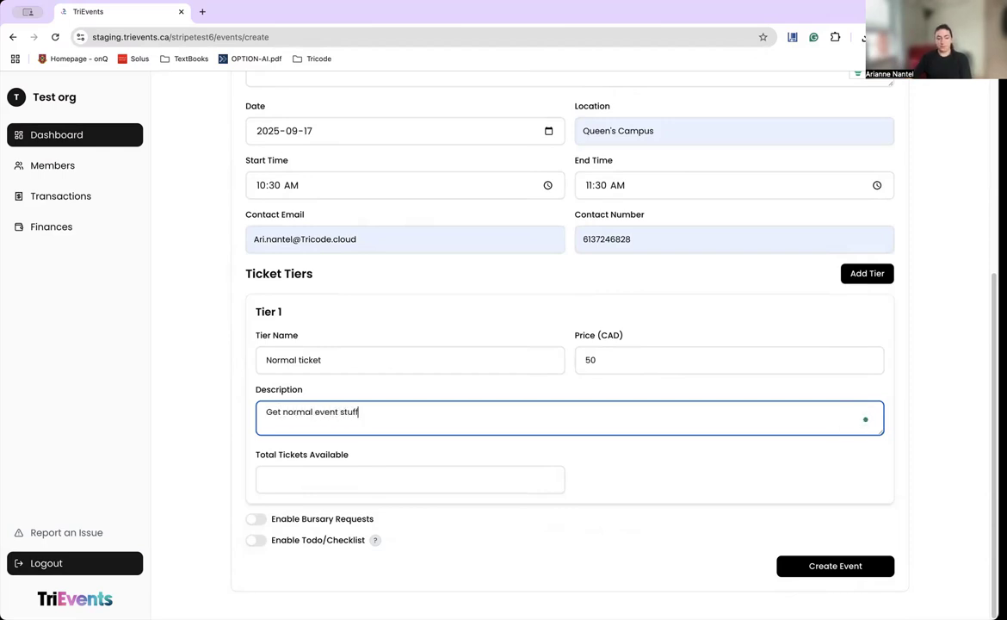
click(369, 475)
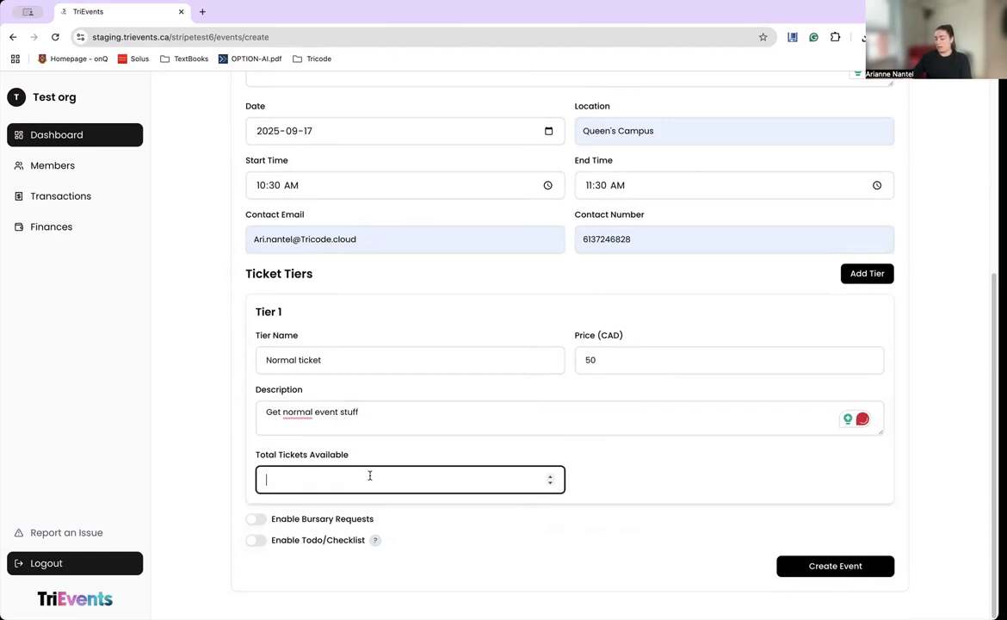
text(200)
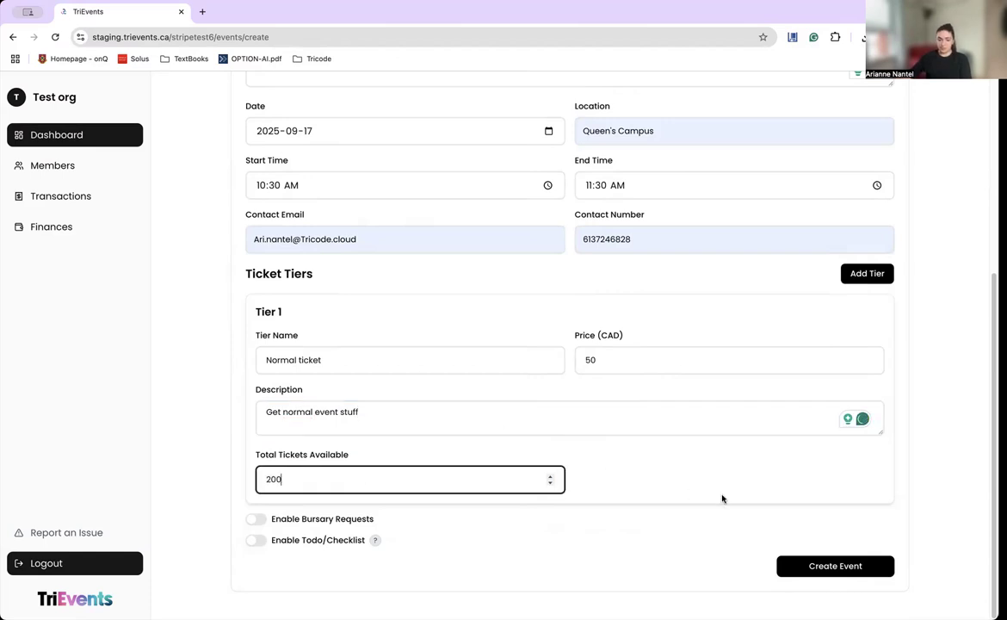
click(865, 273)
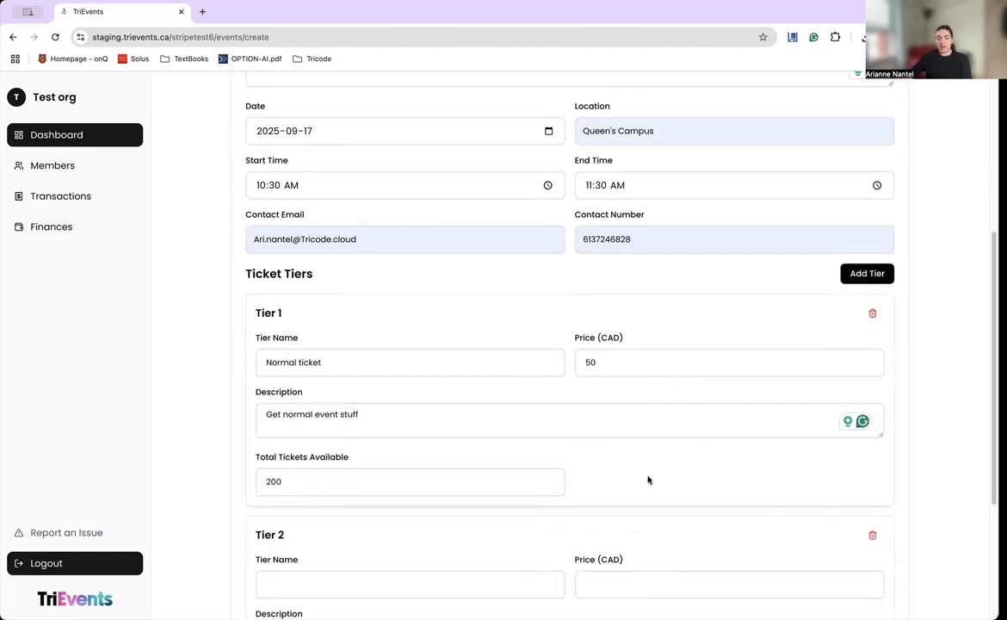
Enter Tier 2 as 'Extra cool event' at 100 CAD with 10 tickets and its description.
scroll(649, 476, down, 2)
scroll(649, 476, down, 2)
click(423, 362)
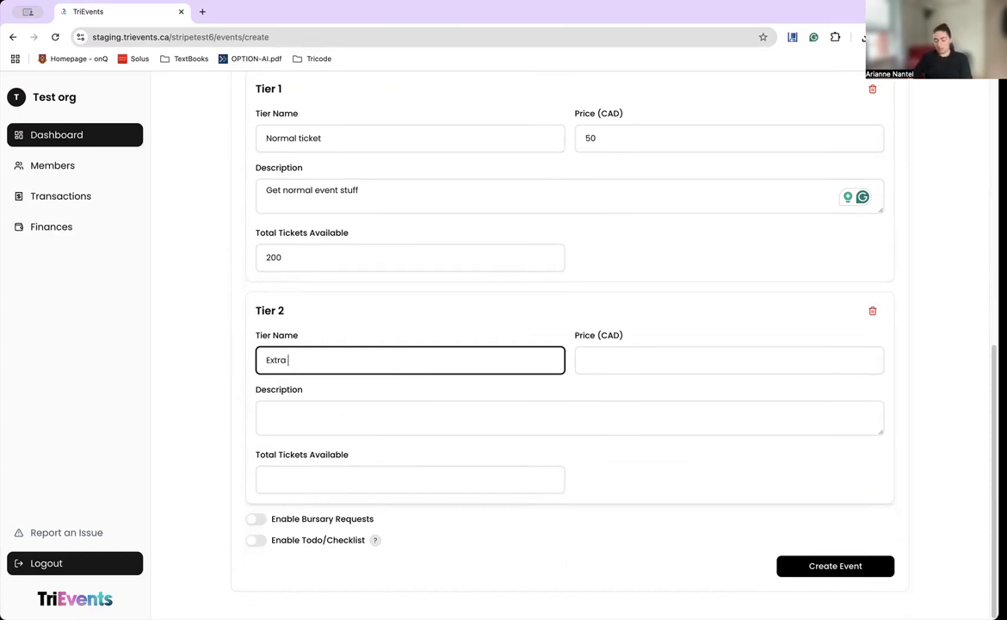
text(vent)
click(598, 360)
text(100)
click(410, 401)
text(Get more co)
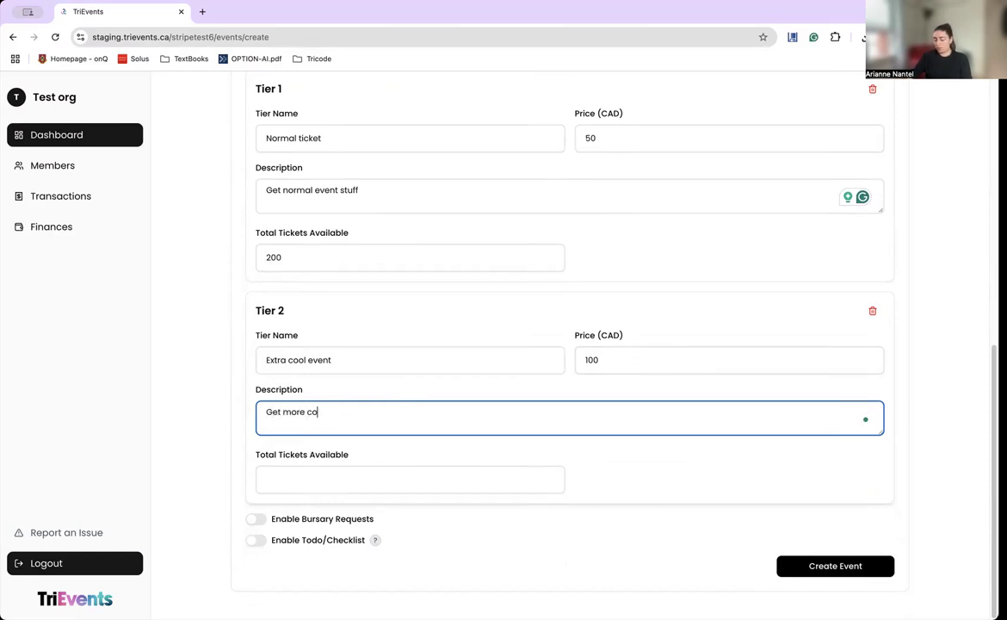
text(ol thiongs with your event)
click(337, 482)
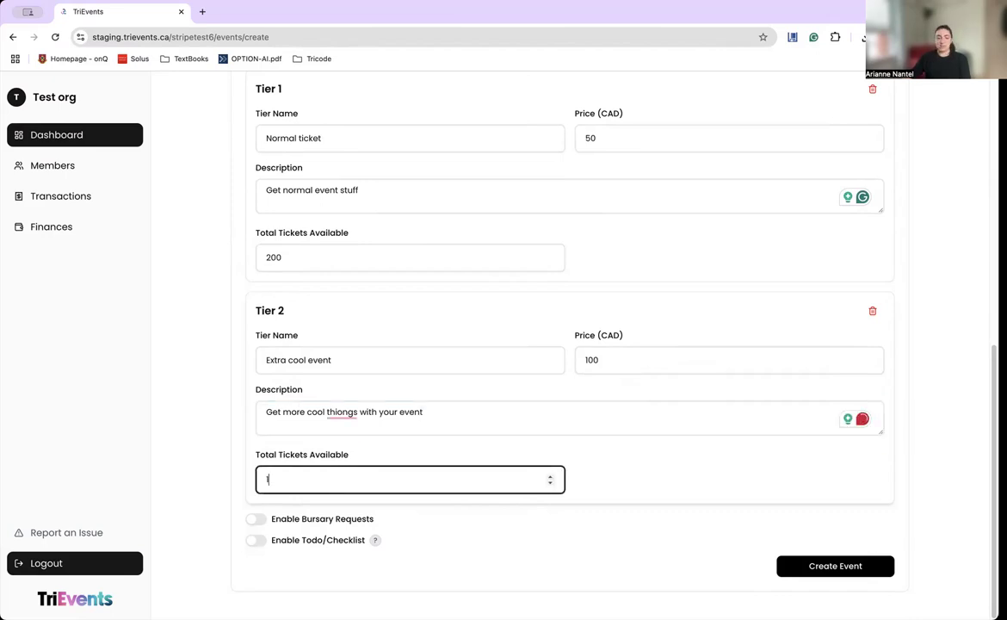
Correct the typo 'thiongs' to 'things' in Tier 2's description.
click(342, 412)
right_click(339, 412)
click(342, 446)
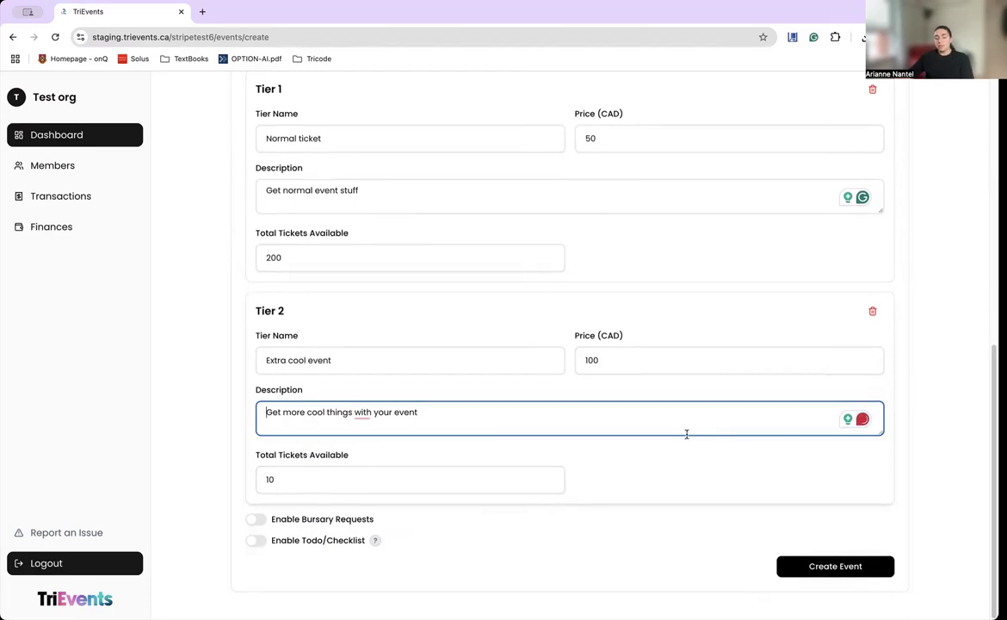
scroll(686, 434, up, 1)
scroll(686, 433, up, 1)
scroll(686, 433, up, 1)
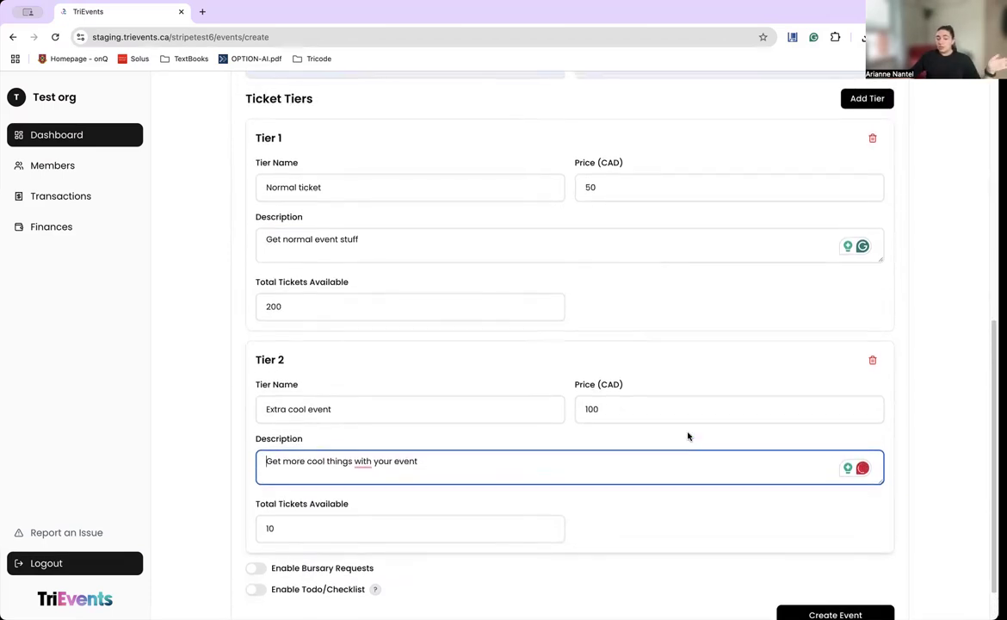
scroll(689, 438, down, 1)
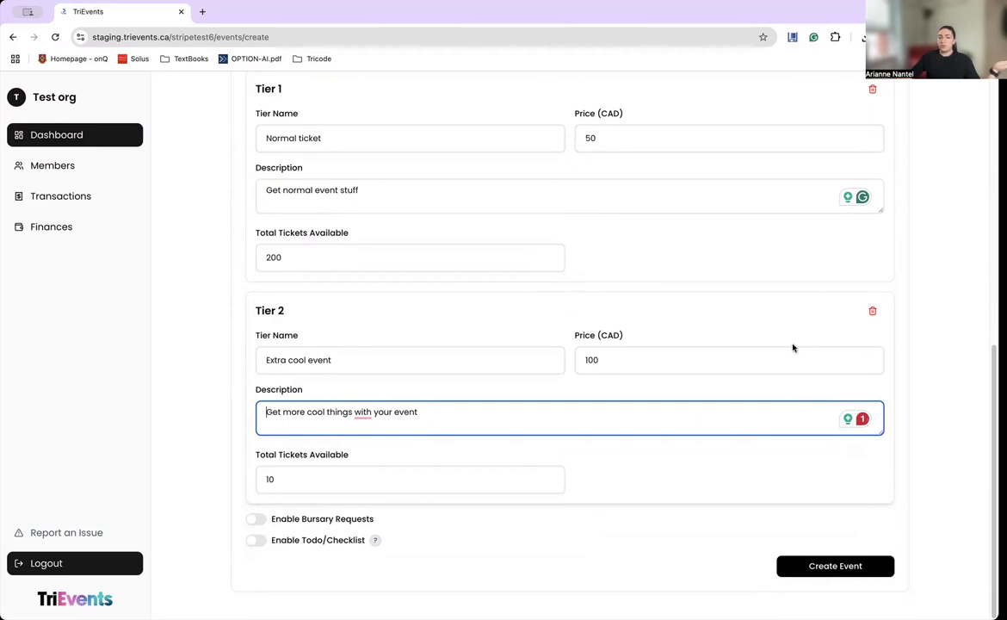
scroll(858, 296, up, 5)
scroll(861, 404, down, 4)
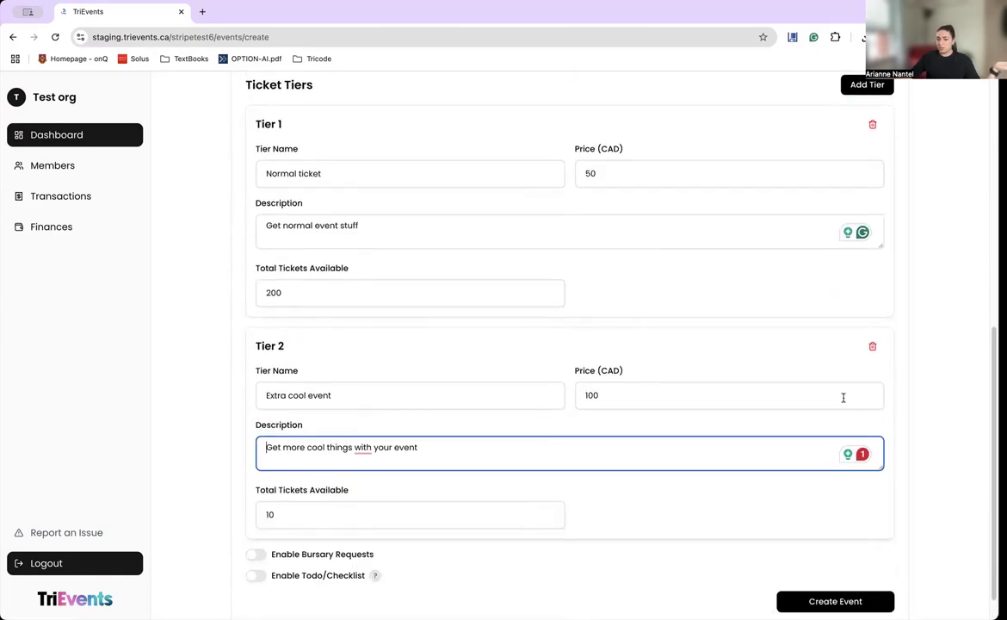
scroll(753, 391, down, 1)
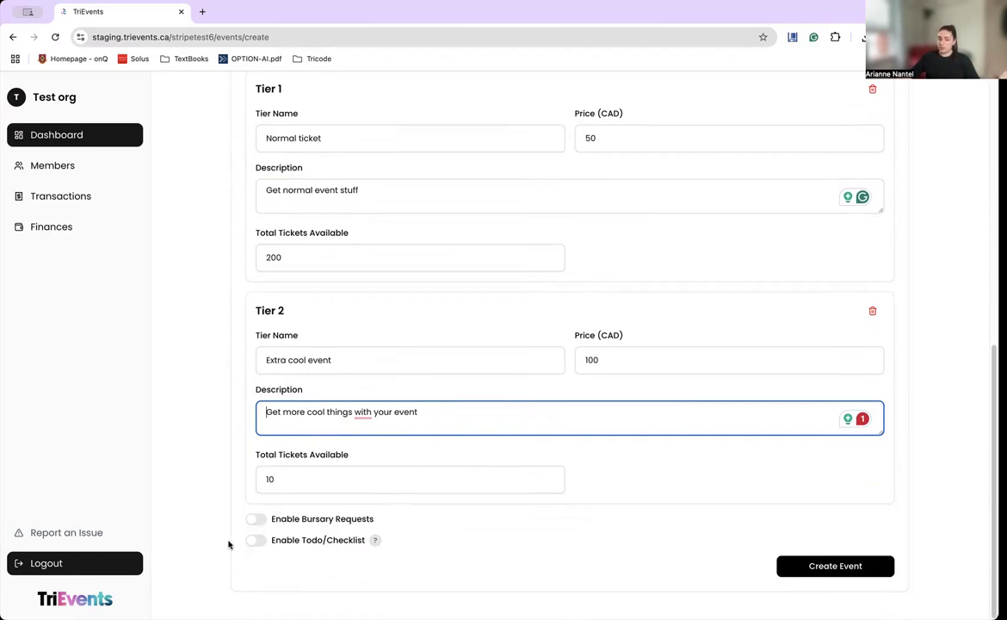
Enable bursary requests using fixed bursary options.
click(256, 519)
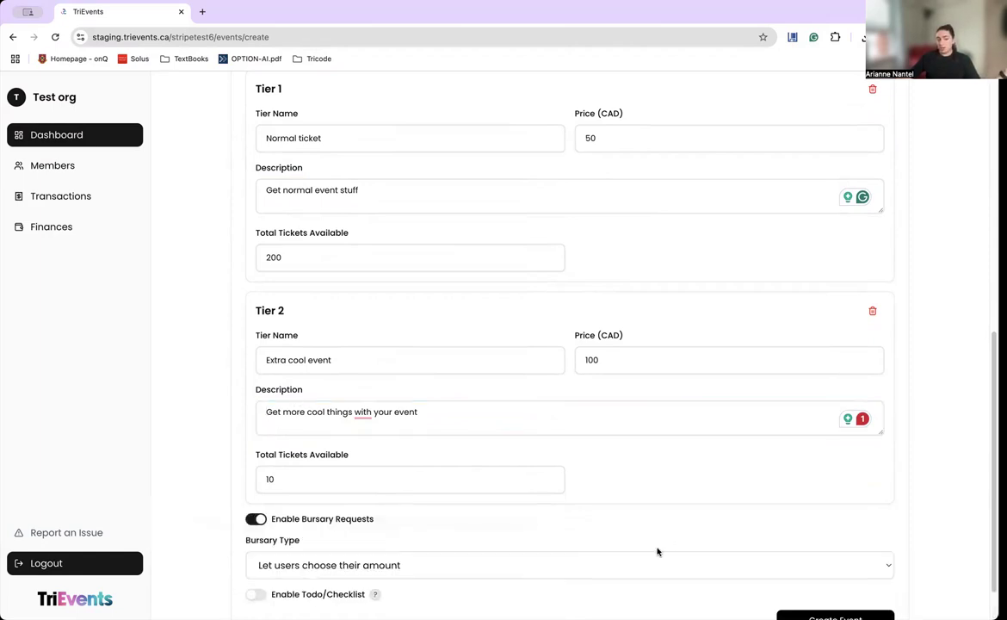
scroll(602, 542, down, 2)
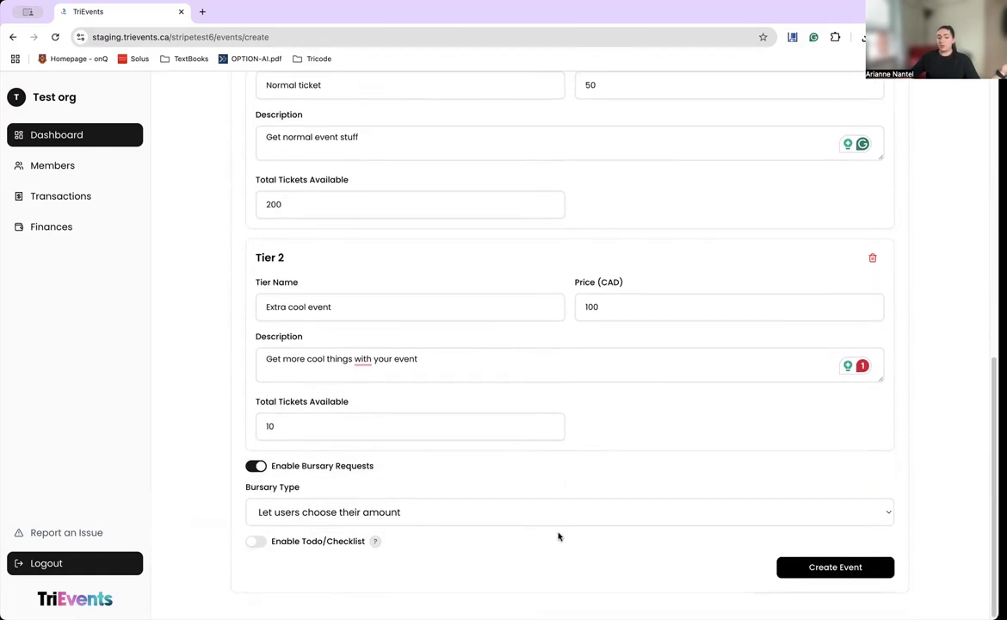
click(359, 512)
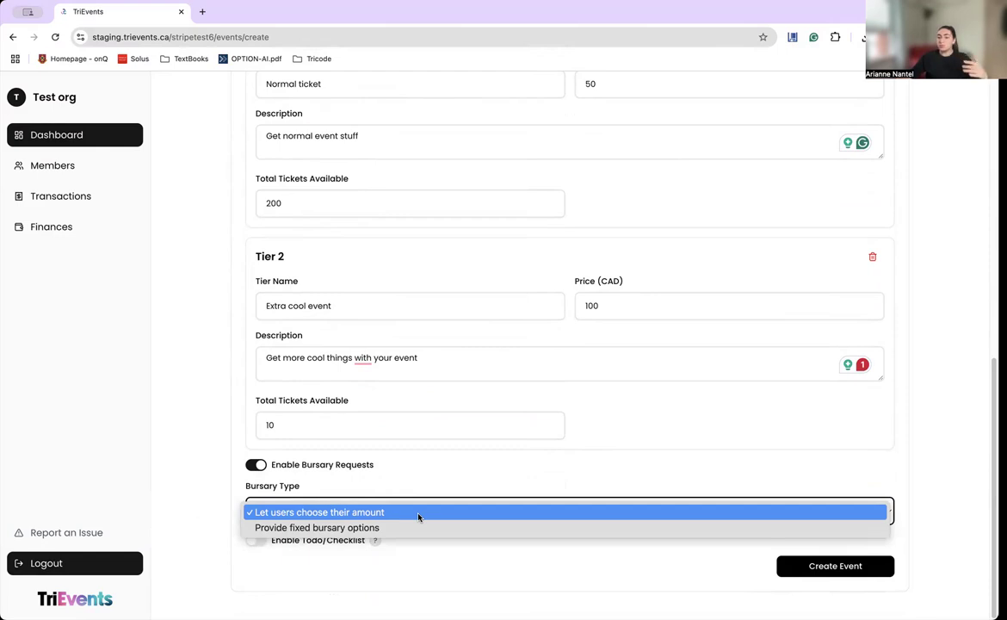
click(360, 532)
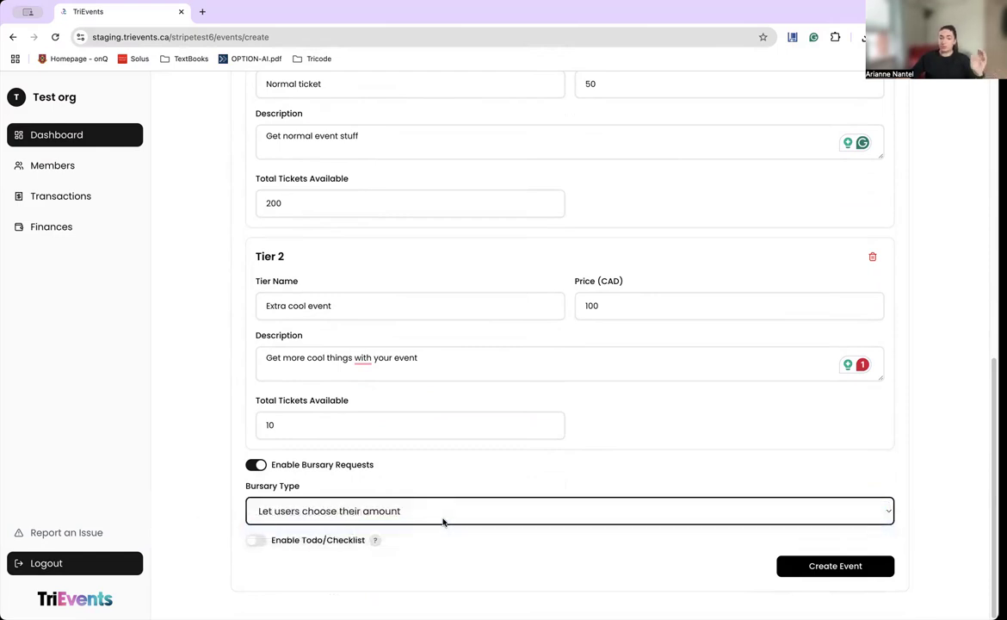
Set bursary Option 1 to 25 CAD described as 'Half off', removing the extra Option 2.
scroll(442, 521, down, 3)
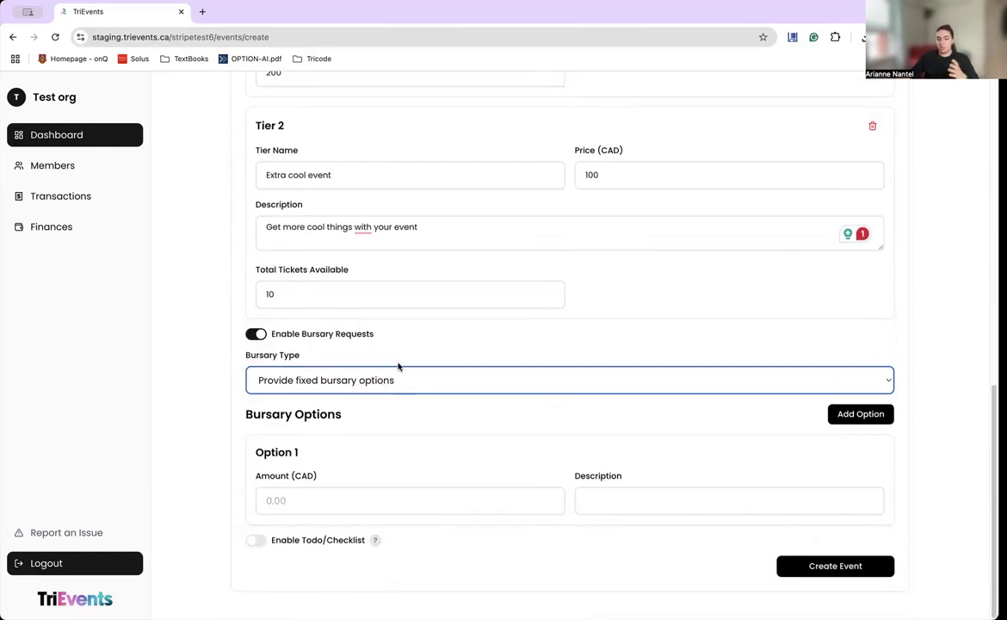
click(434, 490)
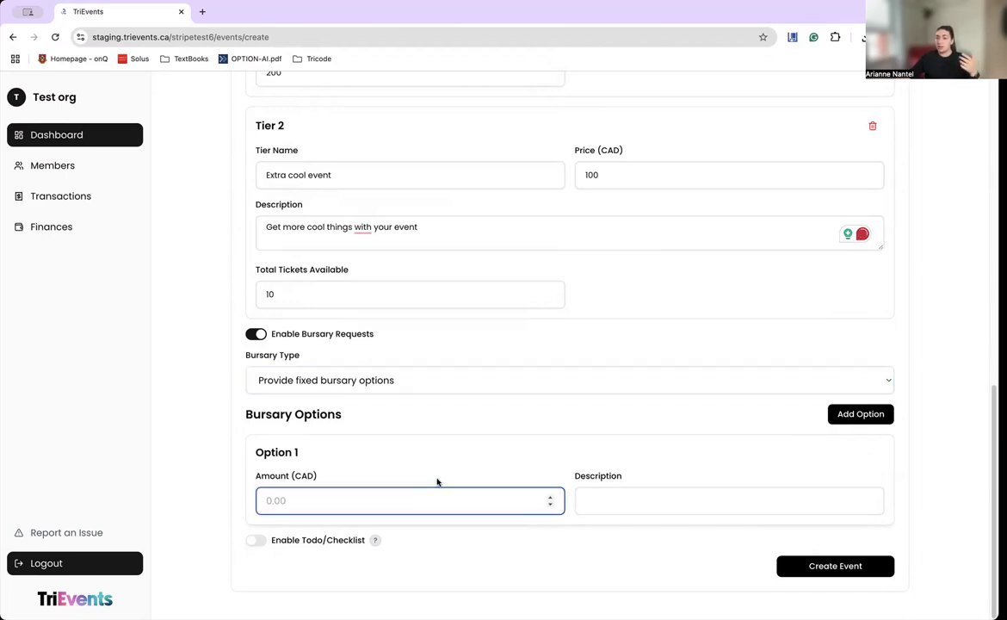
text(25)
click(634, 500)
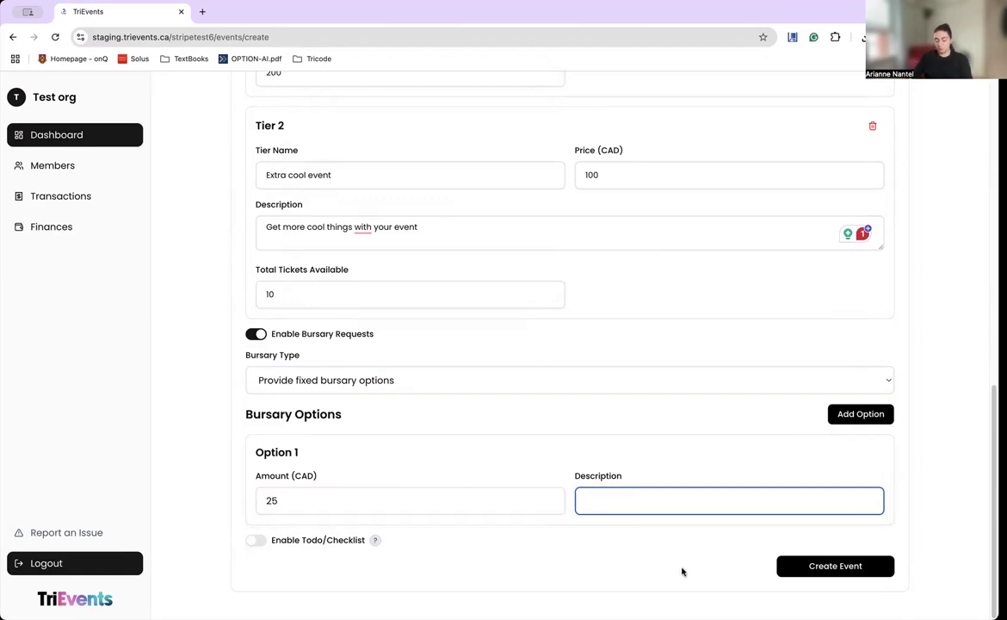
text(Half off)
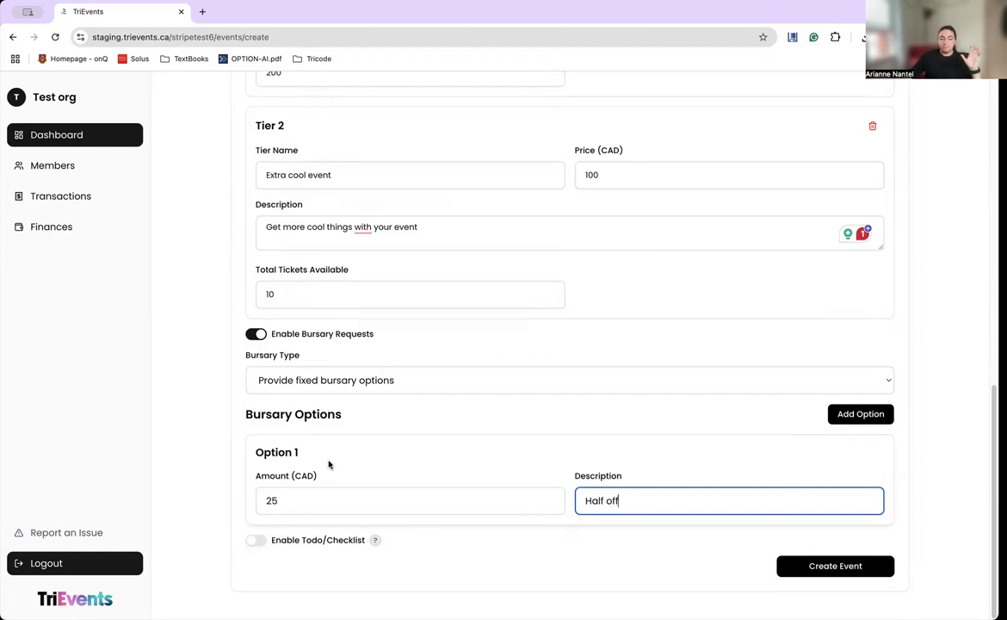
click(851, 417)
scroll(516, 508, down, 2)
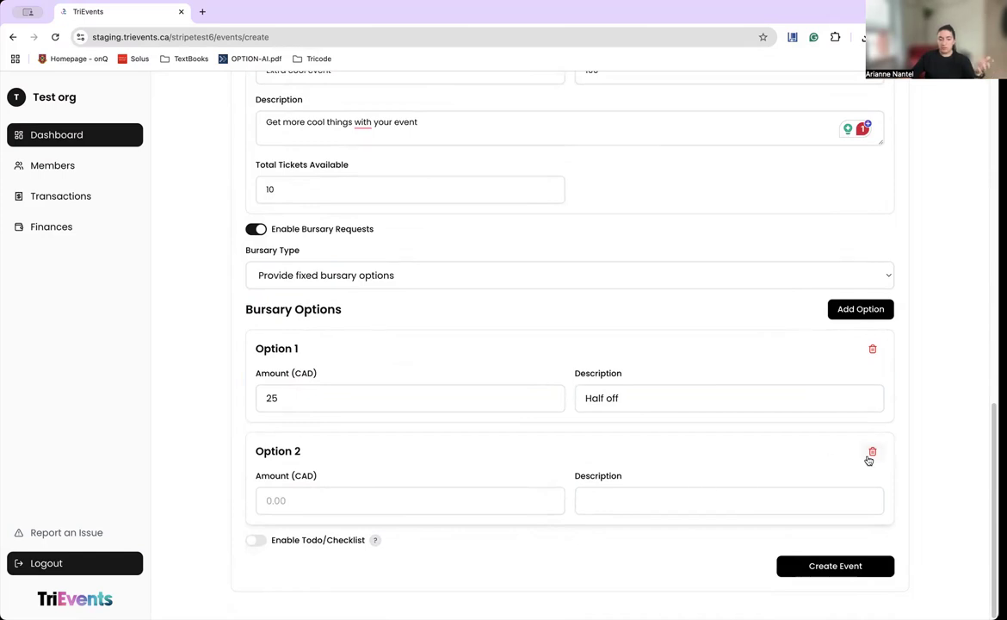
click(872, 453)
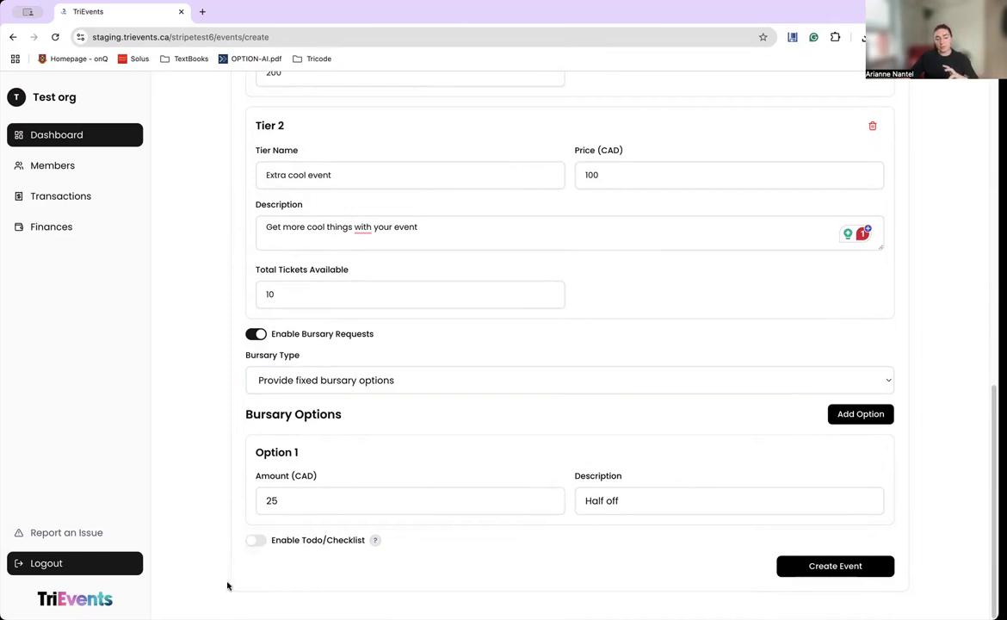
Turn on the todo checklist and add an 'Xtreme trampoline waiver' Link item with the waiver URL.
click(253, 543)
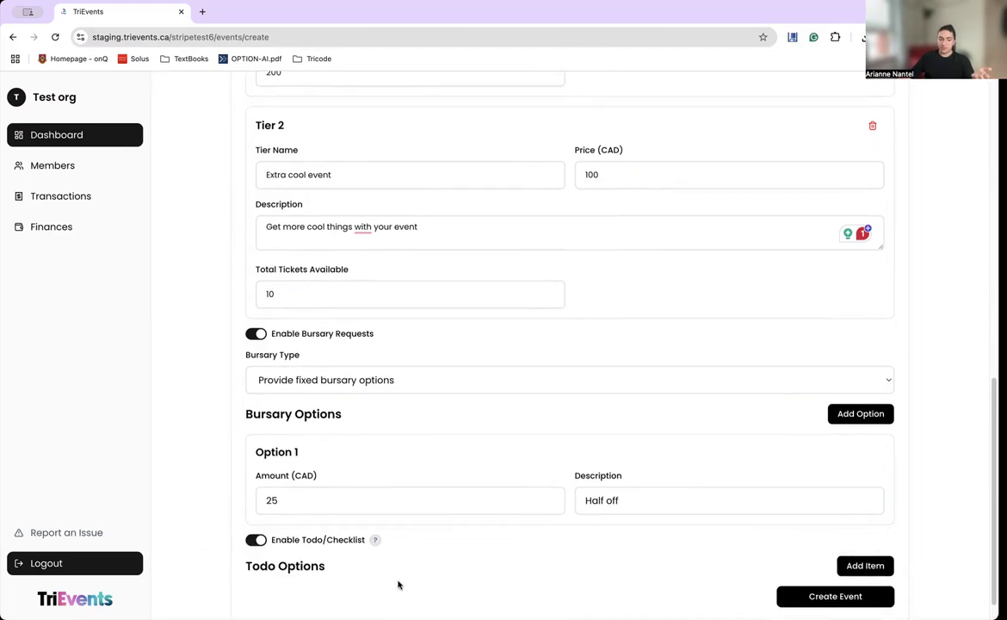
scroll(655, 539, down, 1)
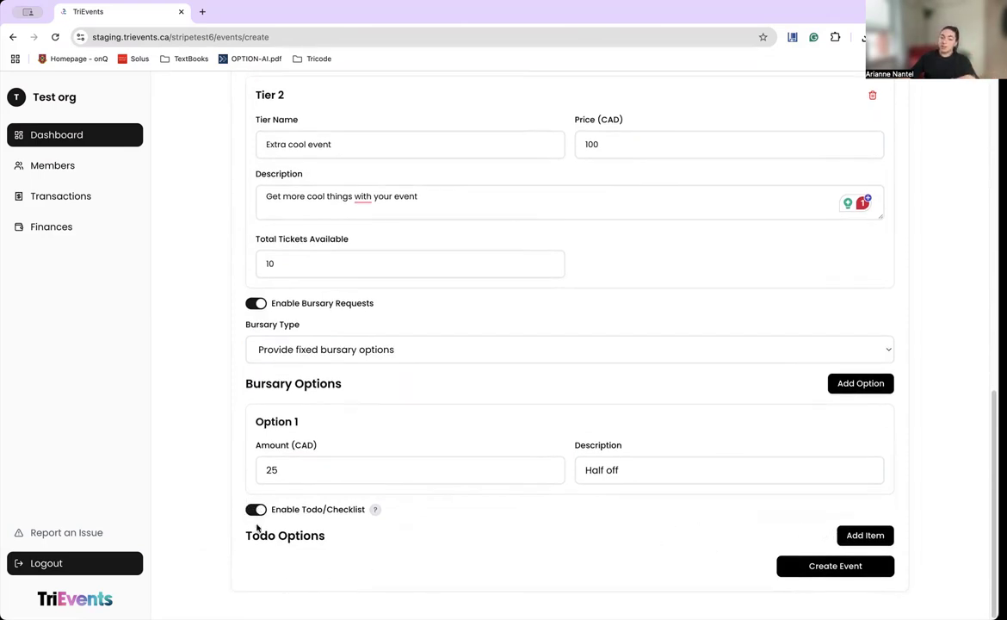
click(884, 535)
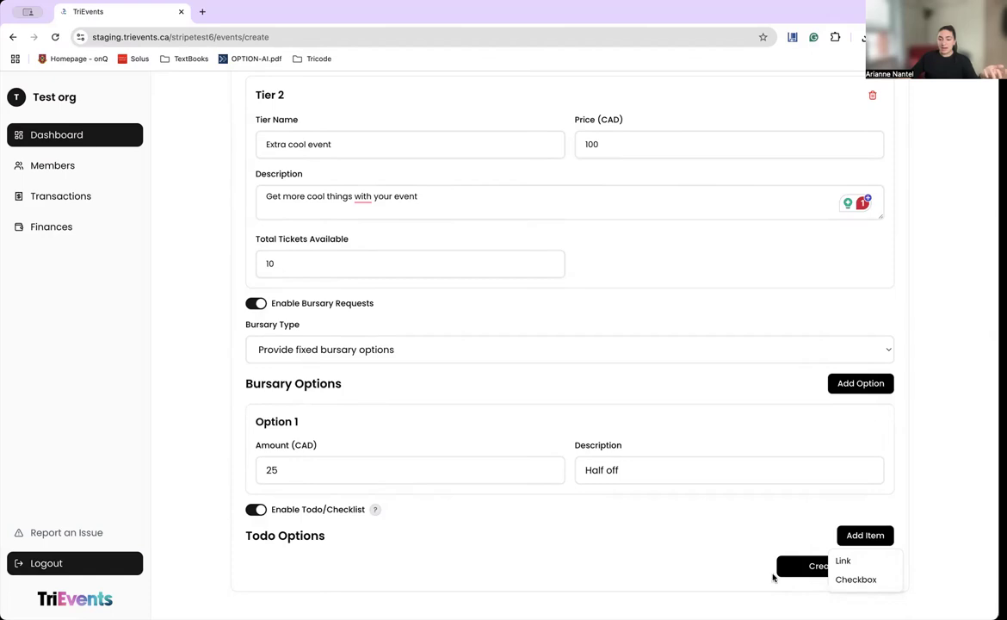
click(861, 562)
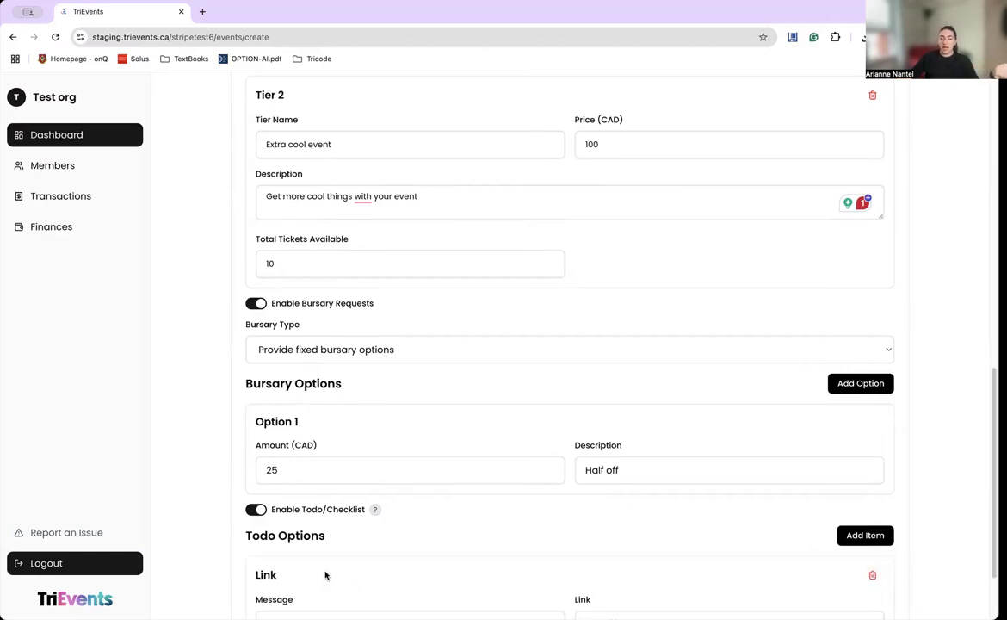
scroll(318, 551, down, 2)
click(341, 520)
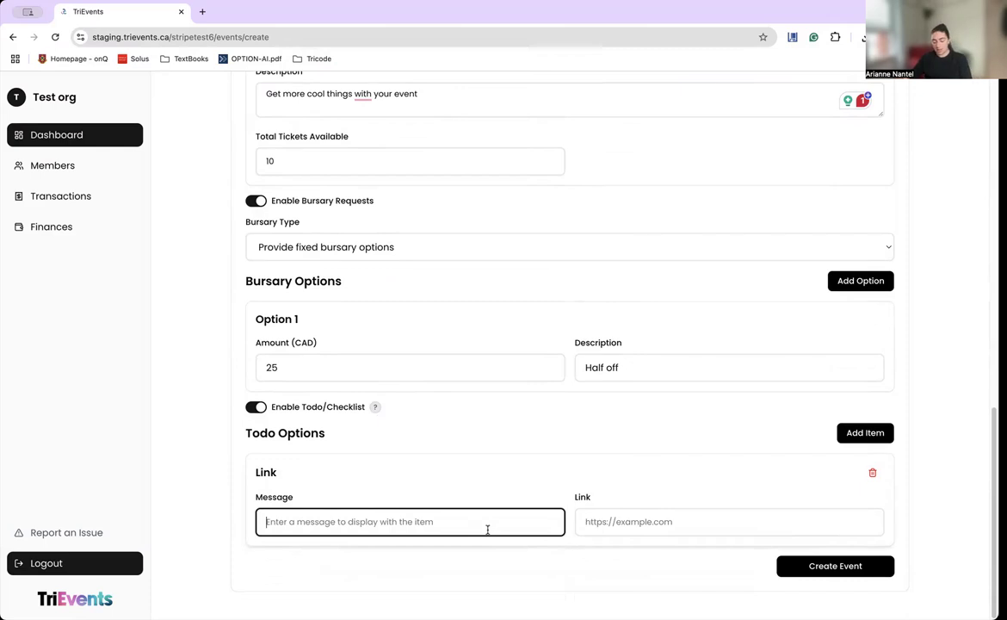
text(I)
key(BackSpace)
text(Xtreme trampoline waiver)
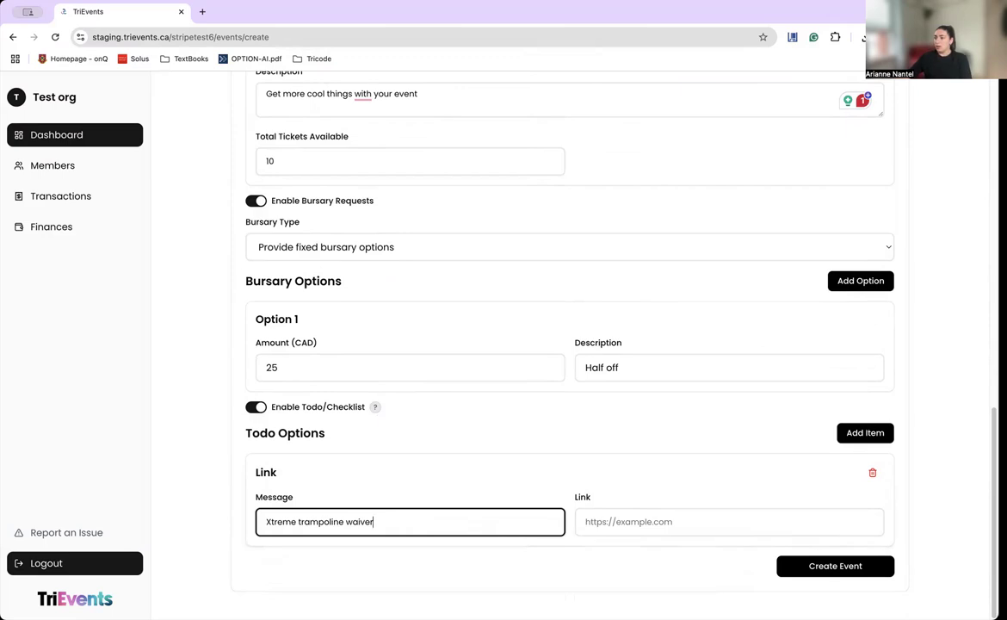
key(super+Tab)
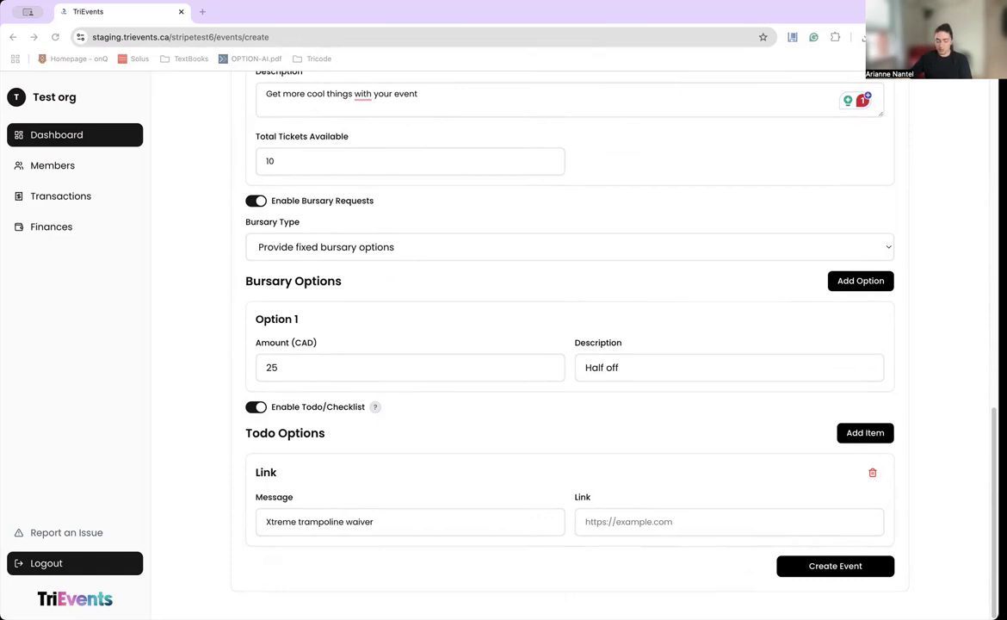
click(635, 519)
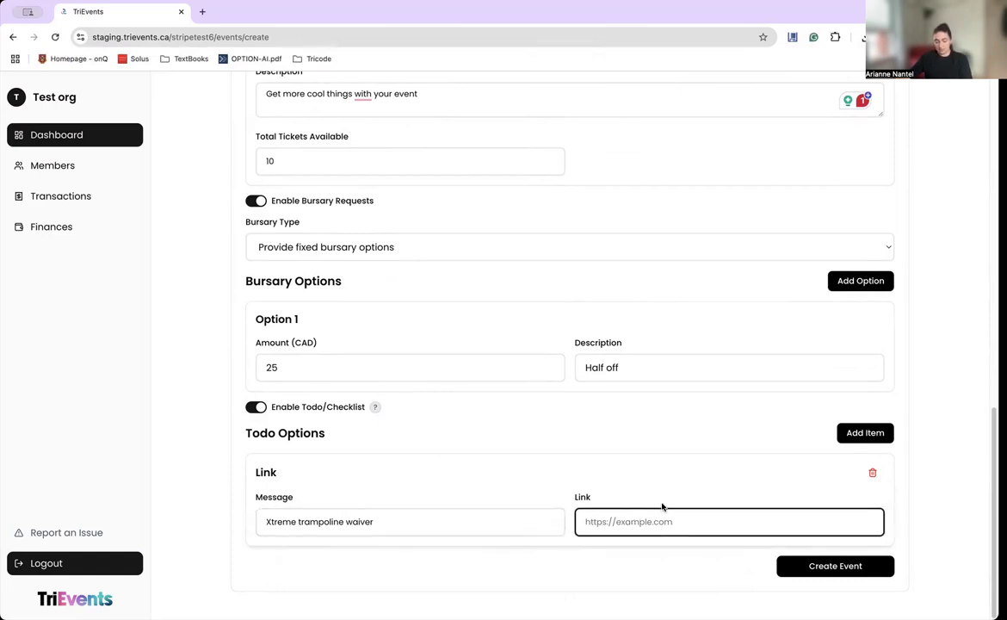
text(https://xtremetrampolineparkkingston.centeredgeonline.com/waivers)
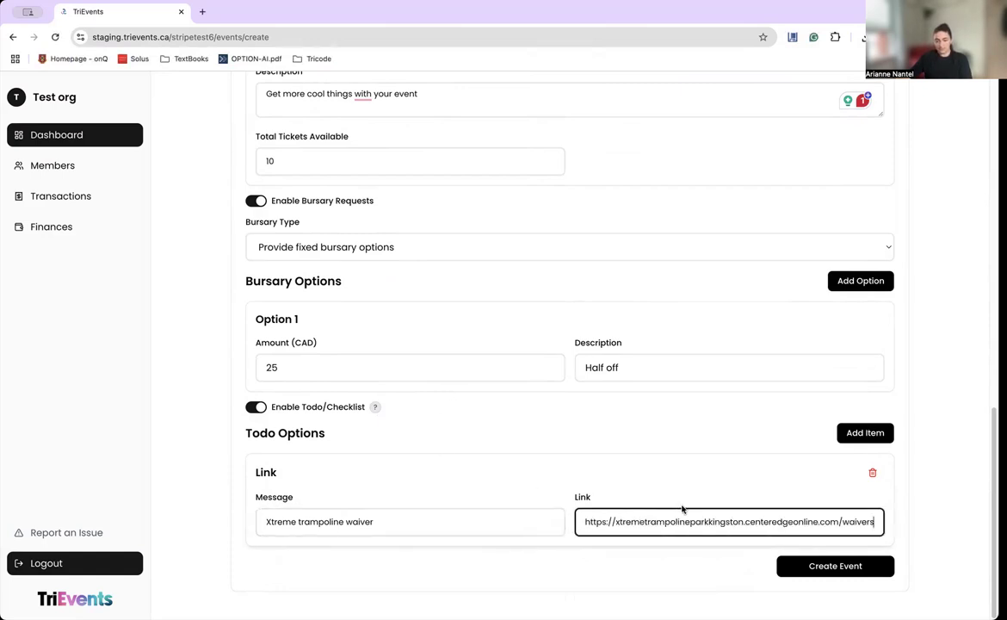
Add a Checkbox todo item reading 'Bring a water bottle'.
click(876, 435)
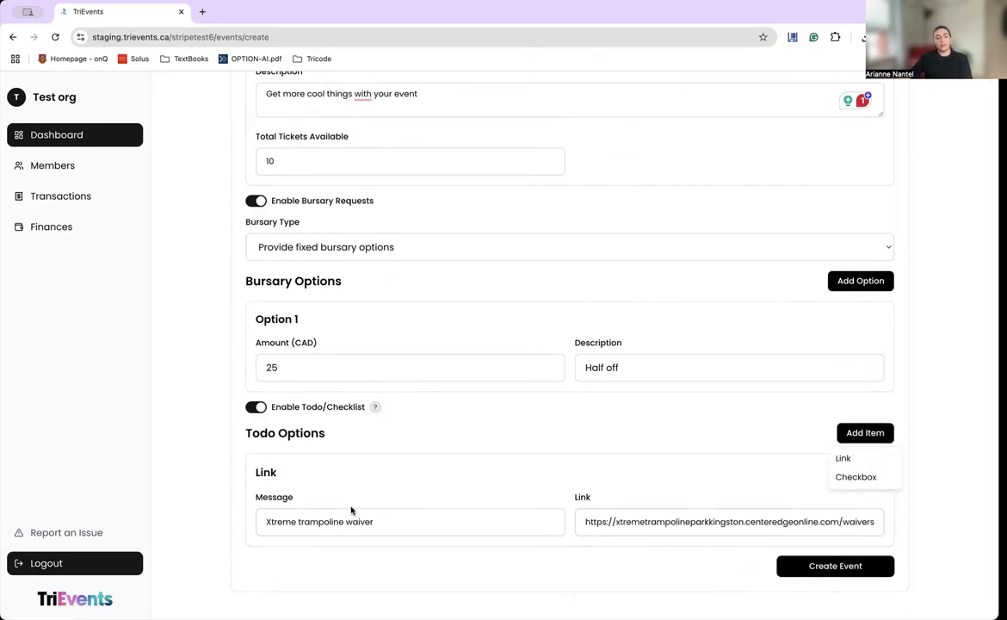
click(856, 476)
scroll(775, 499, down, 3)
click(486, 525)
text(Bring a water bottle)
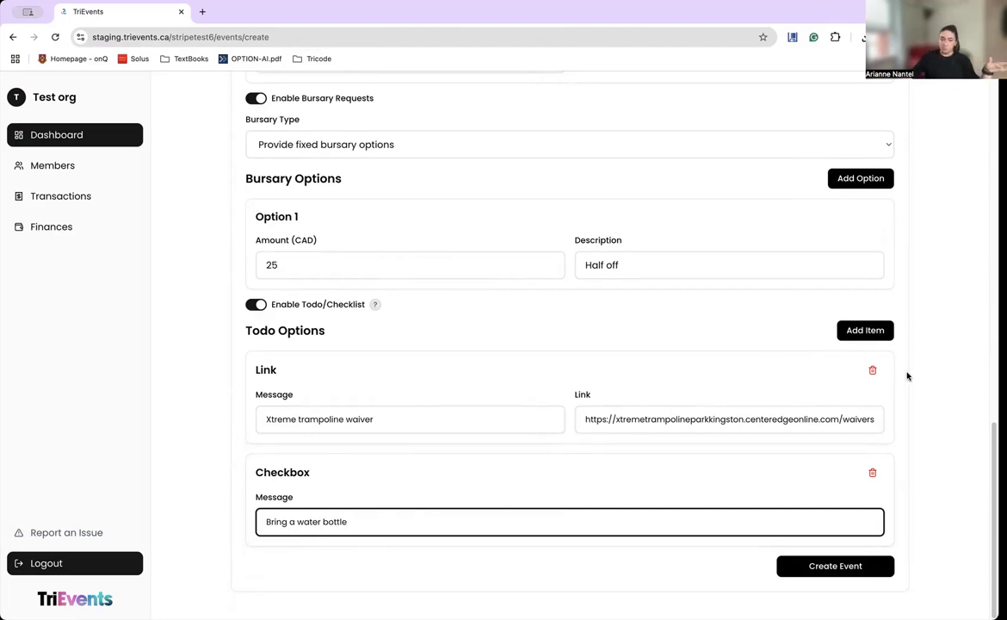
Review the completed Video tutorial form from top to bottom and submit it.
scroll(742, 407, up, 15)
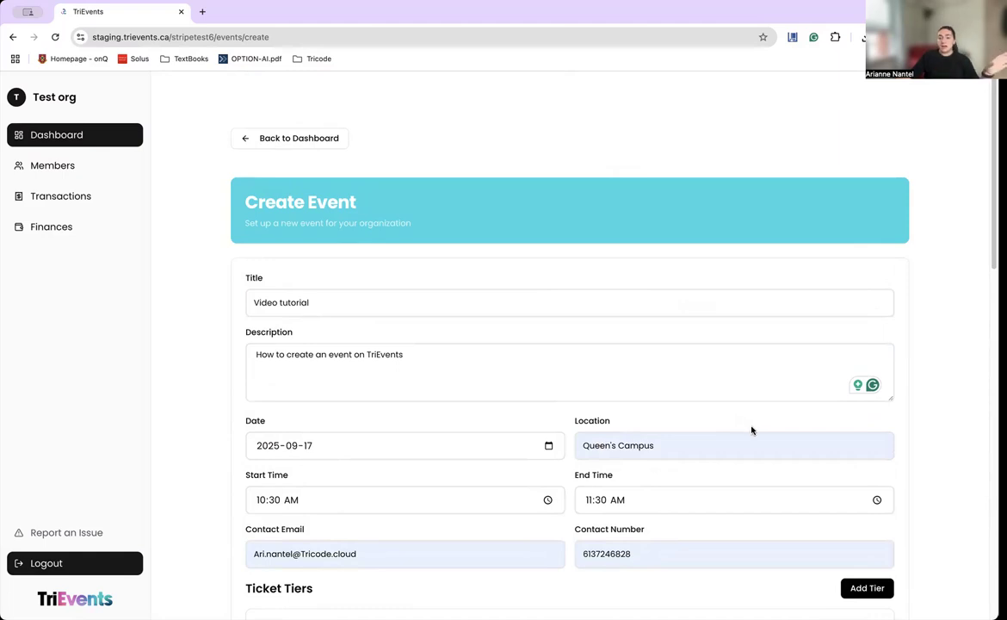
scroll(673, 477, down, 5)
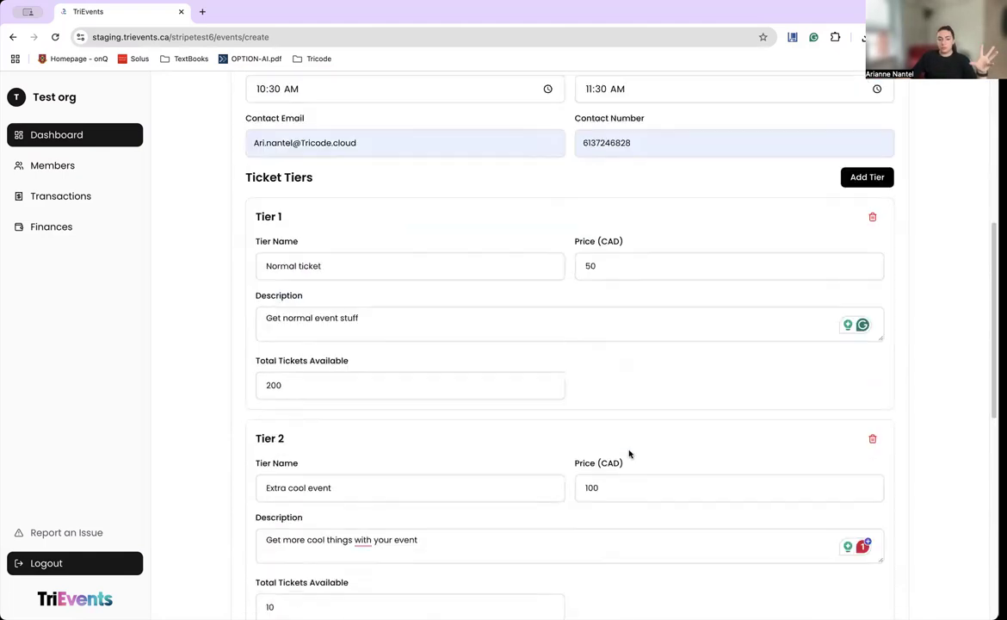
scroll(662, 339, down, 5)
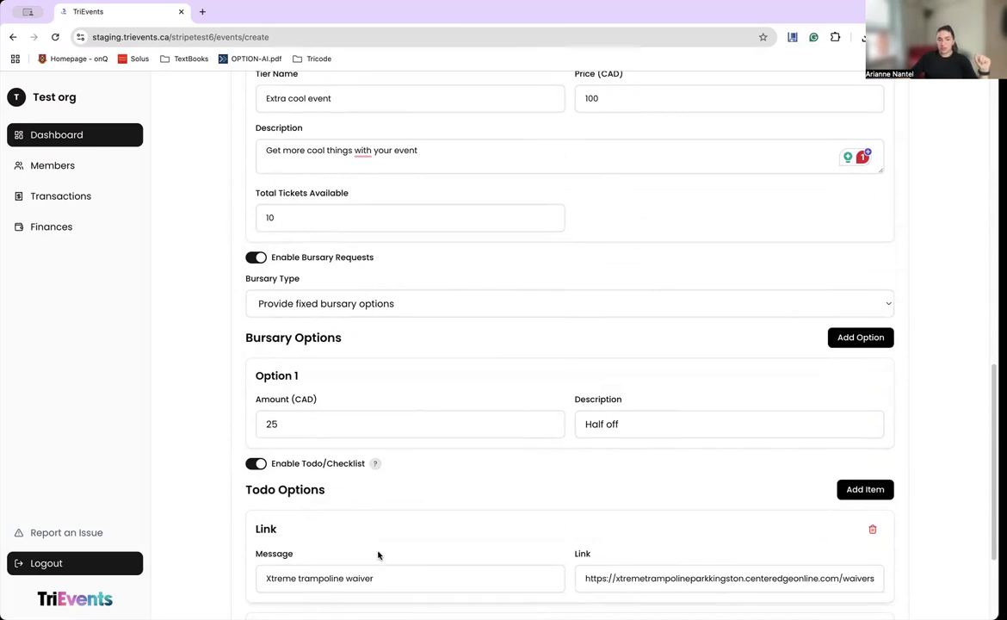
scroll(335, 389, down, 2)
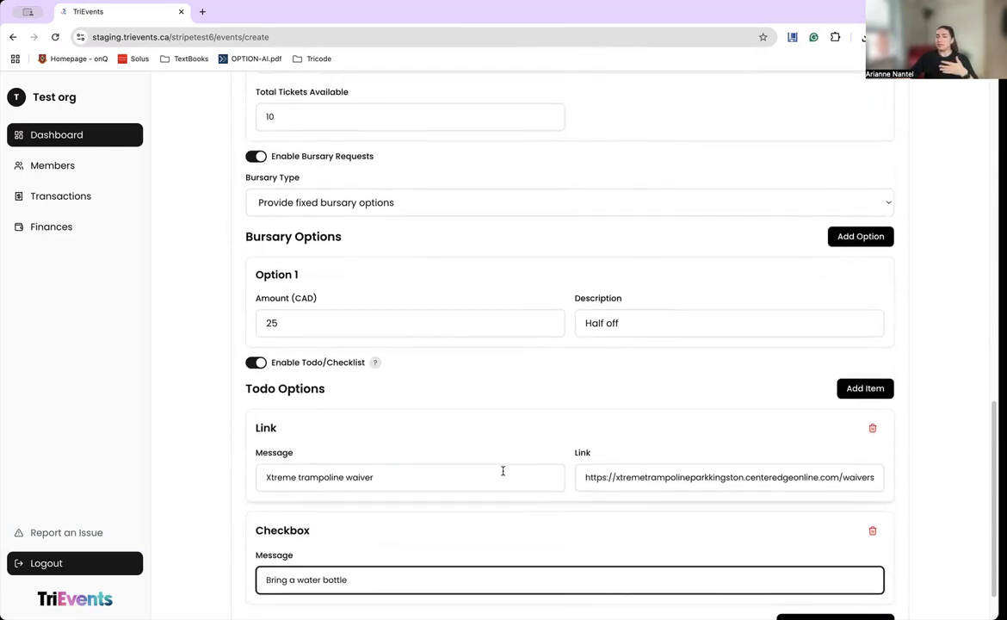
scroll(501, 473, down, 1)
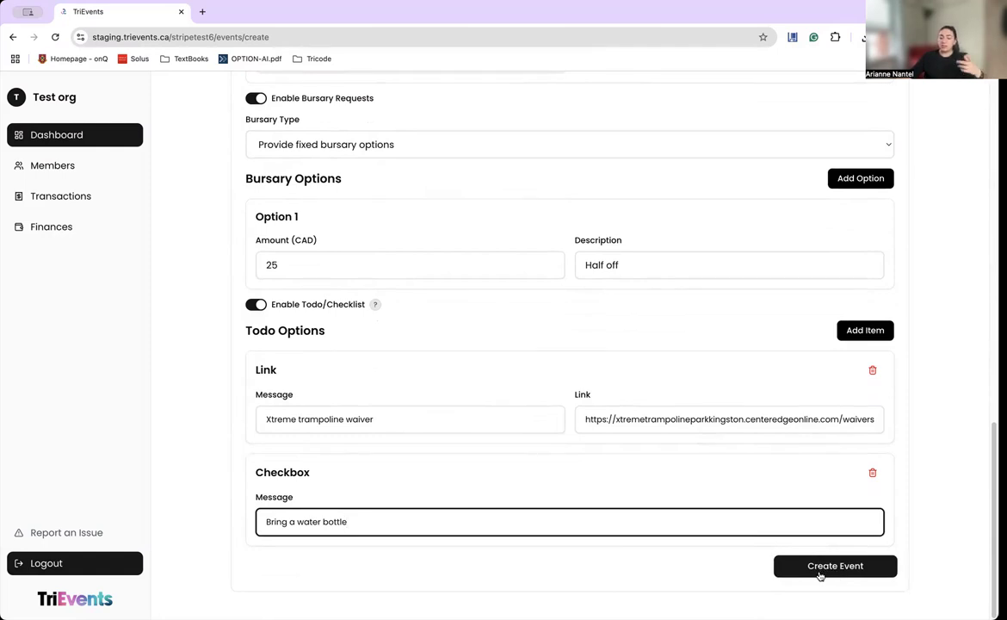
click(819, 567)
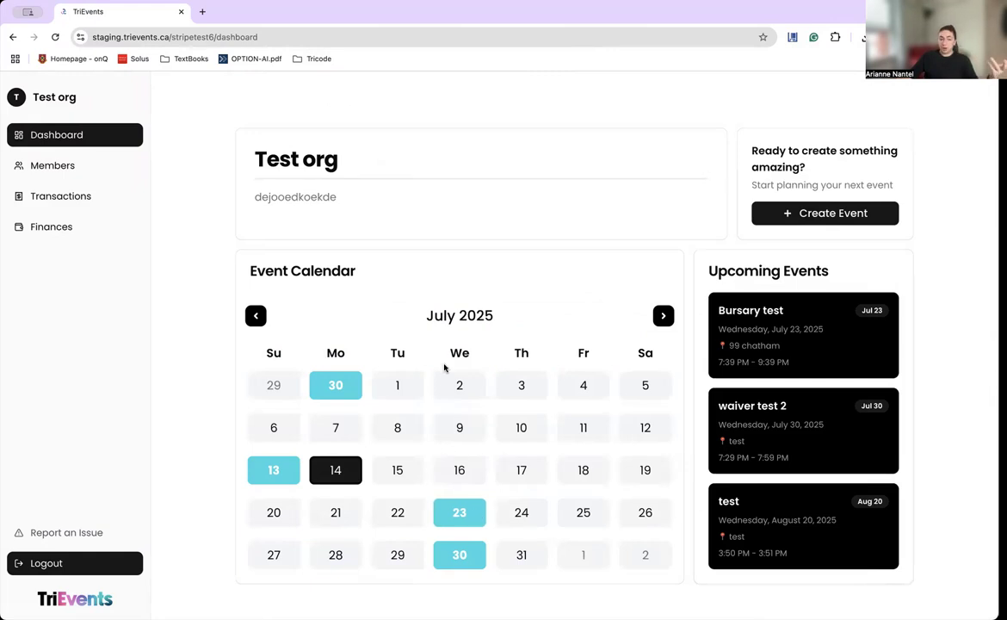
Find September 17, 2025 on the calendar and open the Video tutorial event's details.
click(663, 315)
click(664, 316)
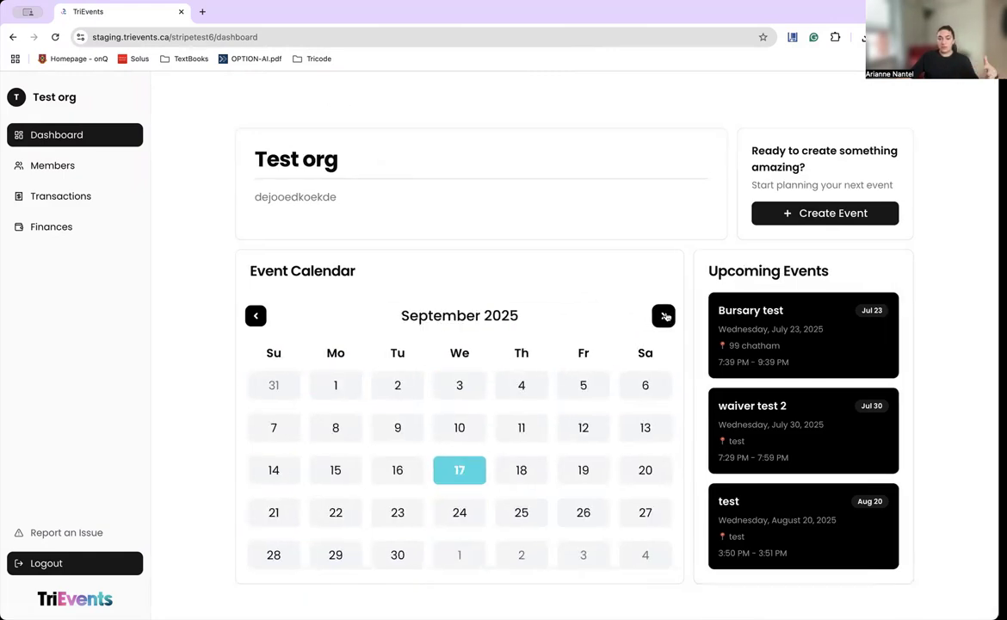
click(664, 316)
click(256, 316)
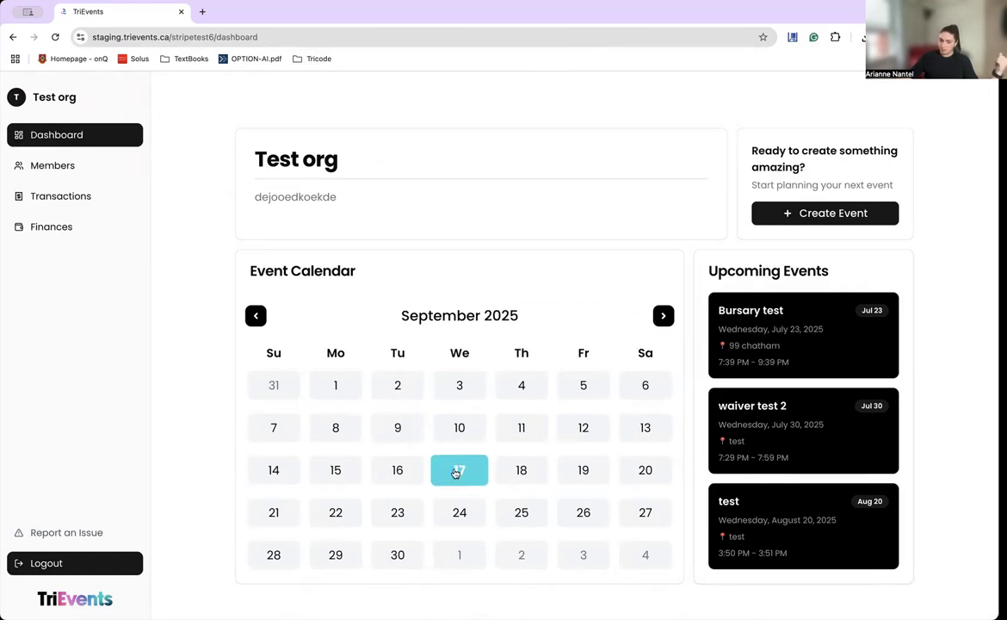
click(458, 471)
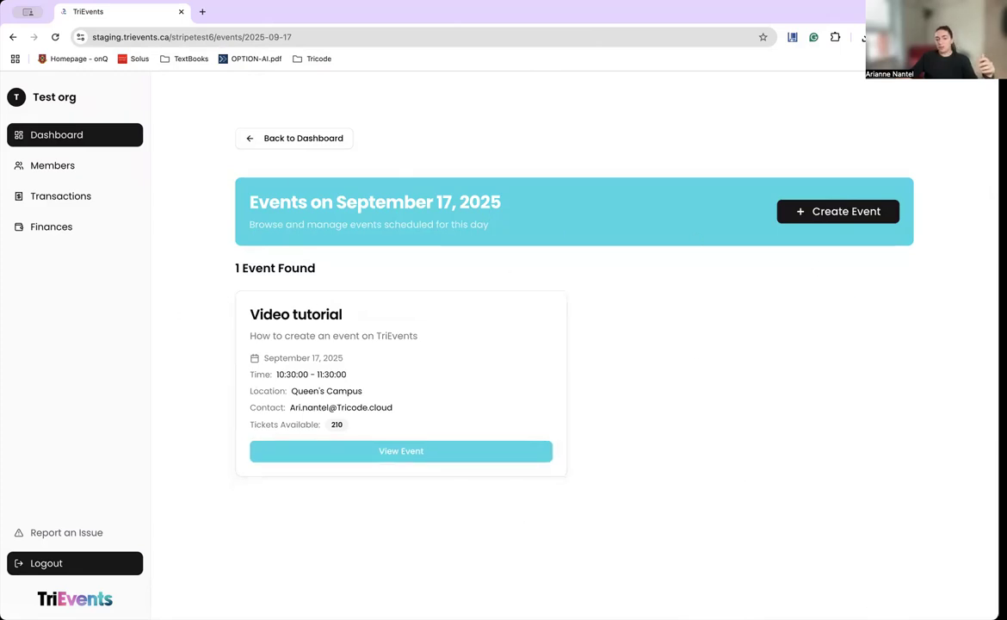
click(400, 451)
scroll(428, 422, down, 3)
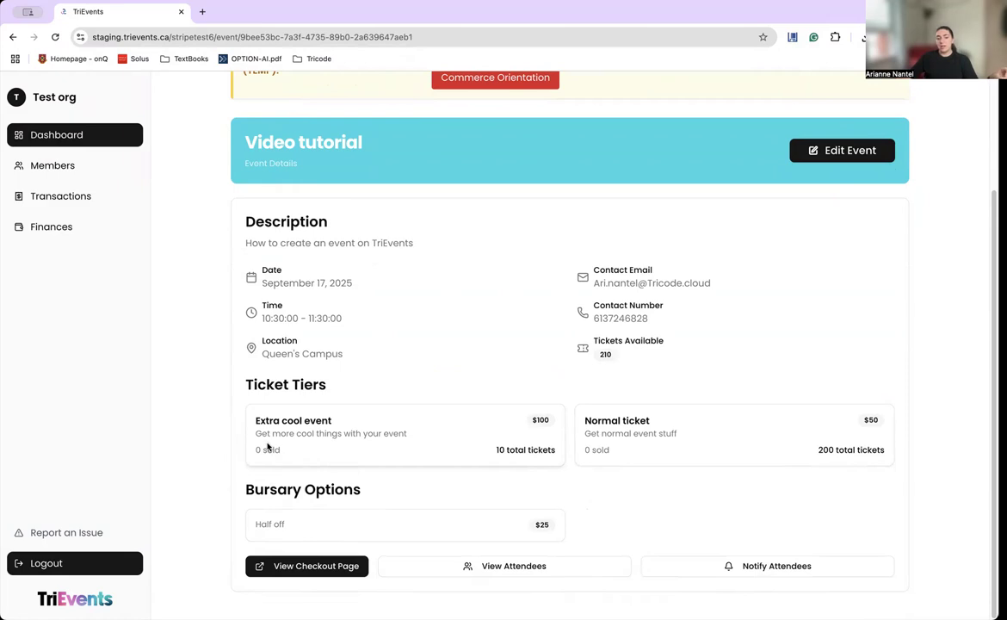
drag(255, 447, 311, 451)
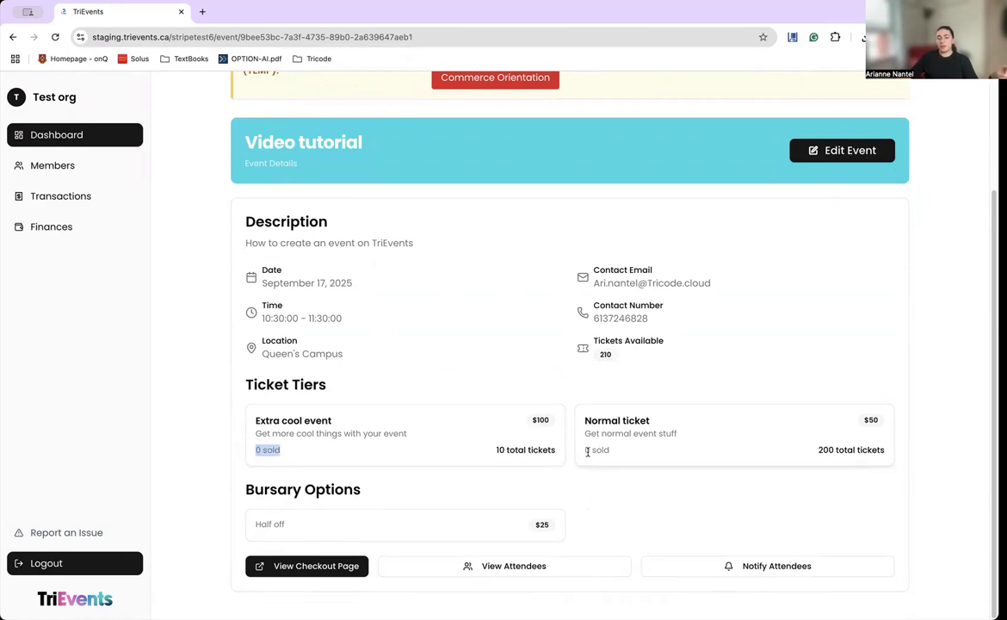
drag(589, 450, 635, 454)
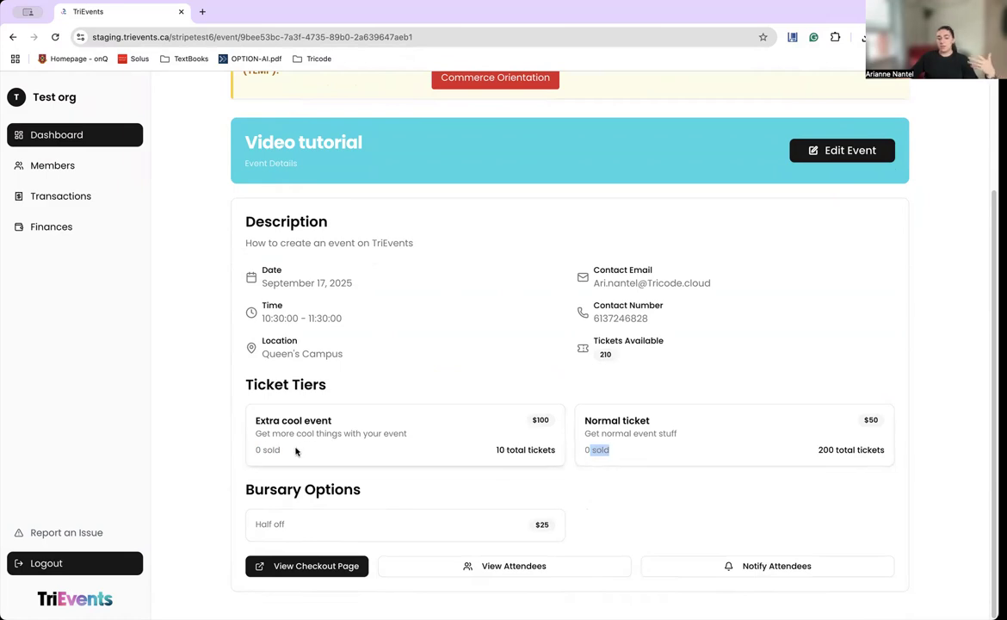
drag(492, 449, 527, 450)
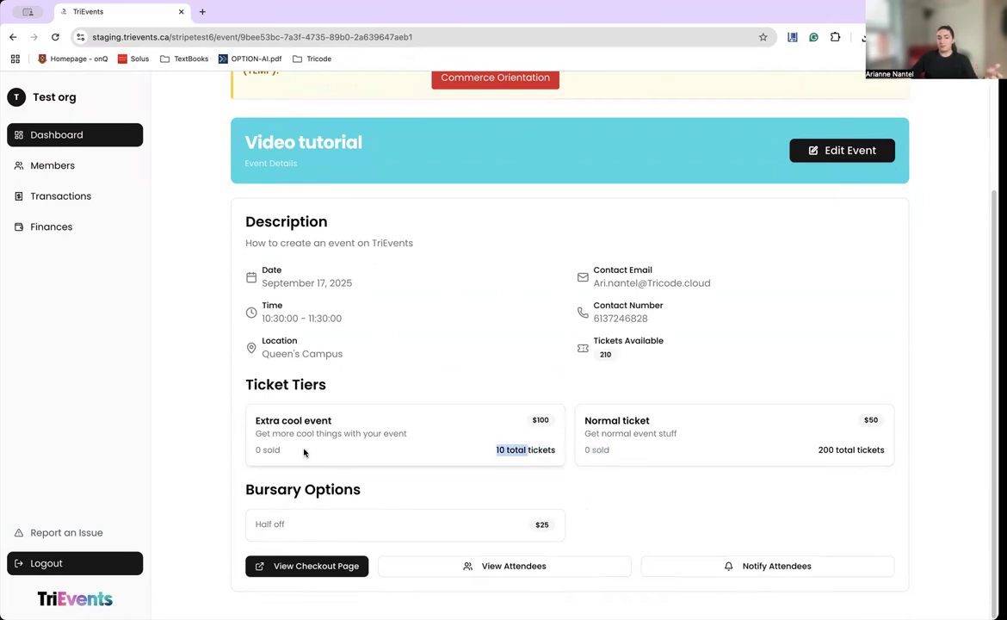
drag(304, 452, 223, 445)
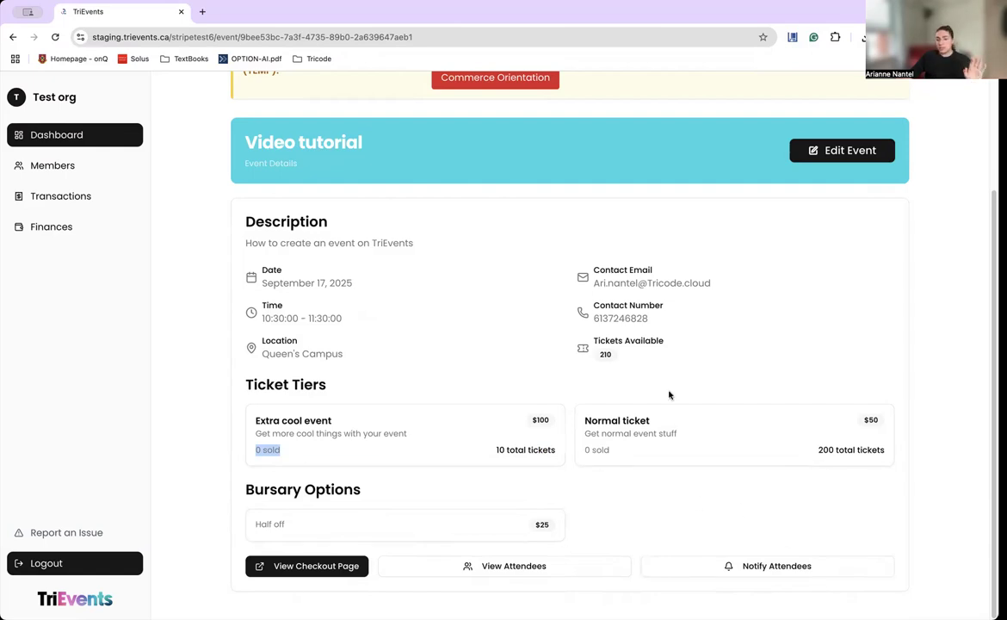
click(830, 158)
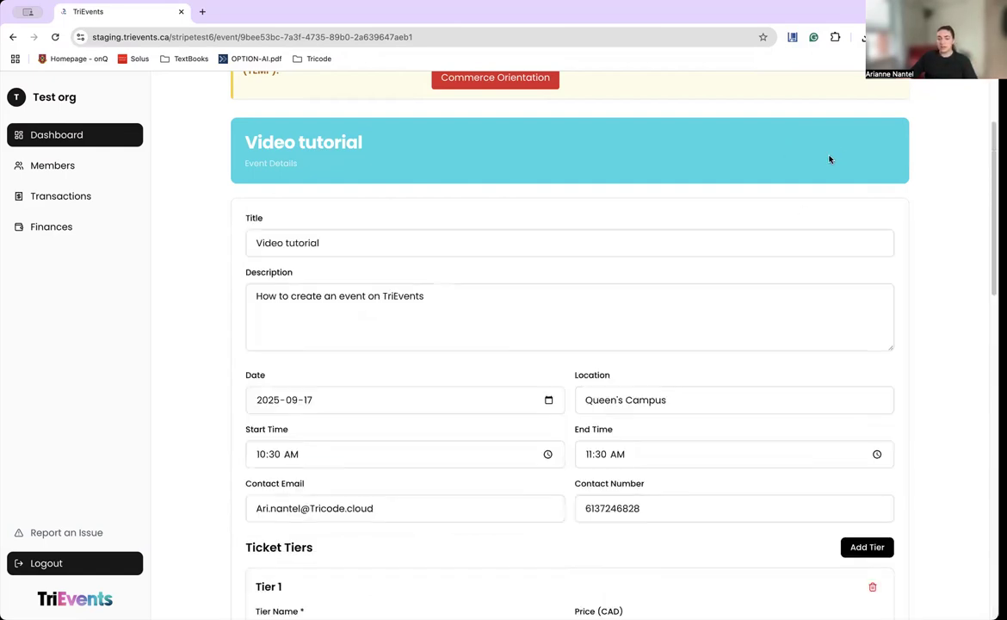
scroll(815, 331, down, 15)
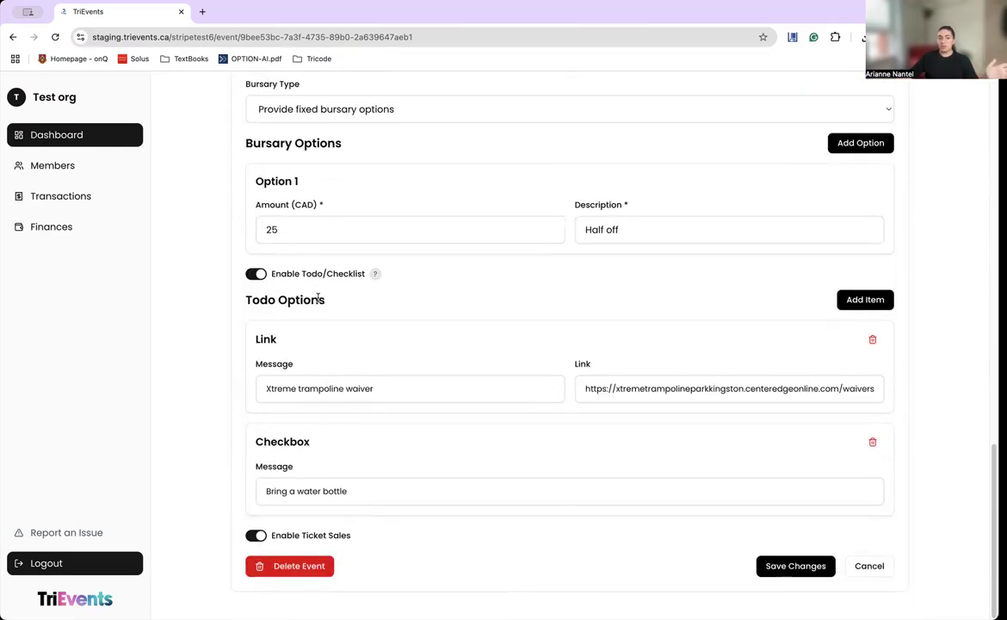
scroll(388, 360, up, 5)
scroll(387, 359, up, 5)
scroll(389, 373, down, 9)
drag(366, 542, 269, 539)
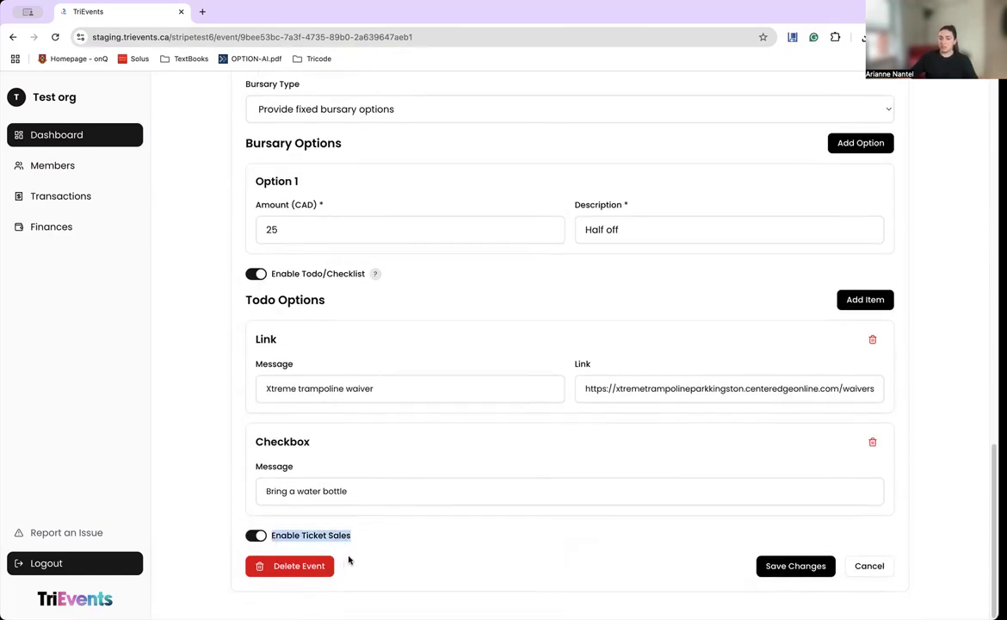
click(327, 540)
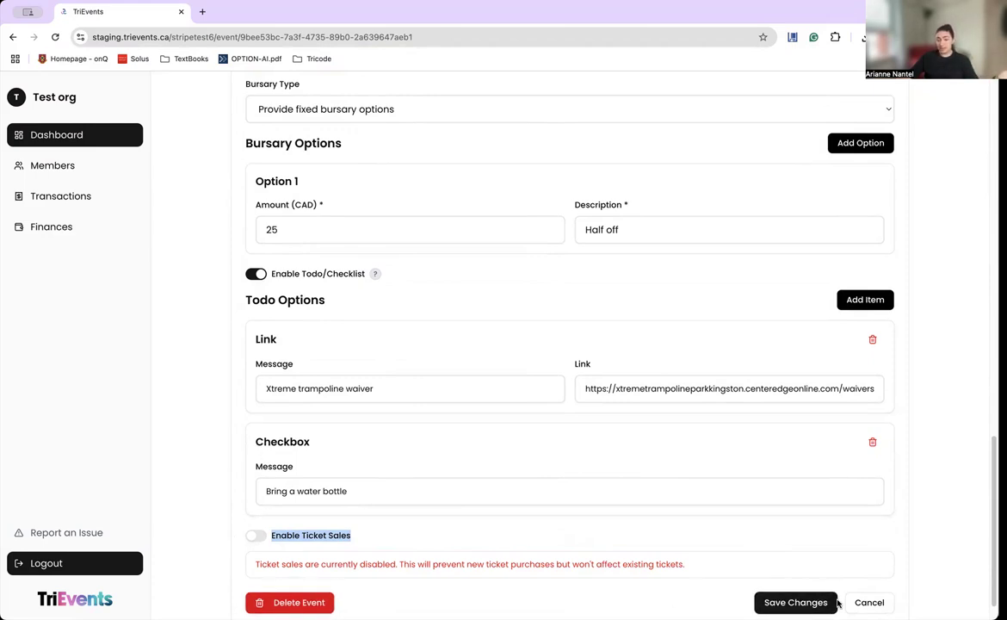
click(254, 536)
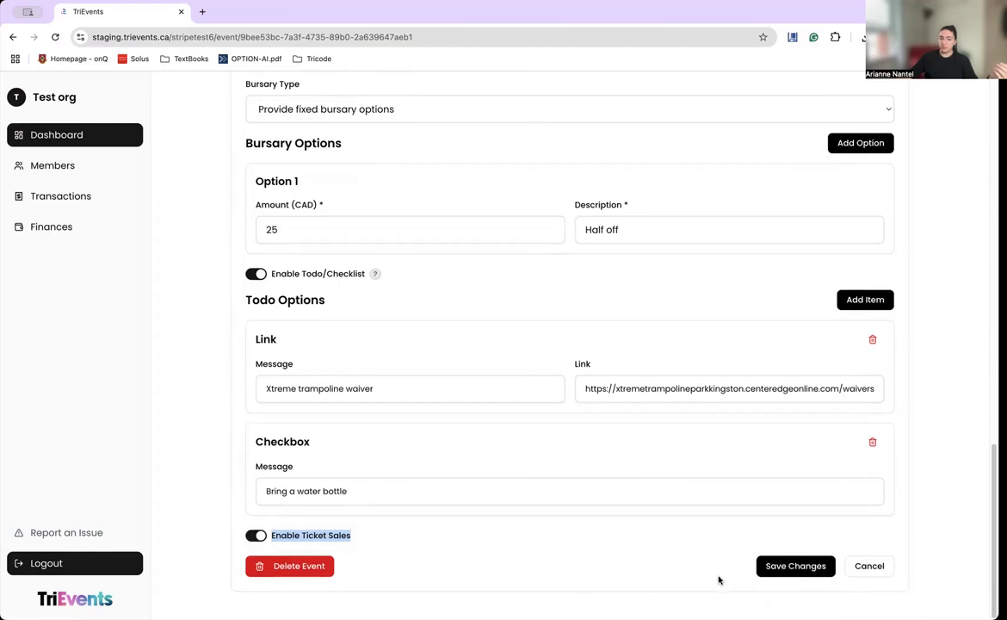
click(882, 574)
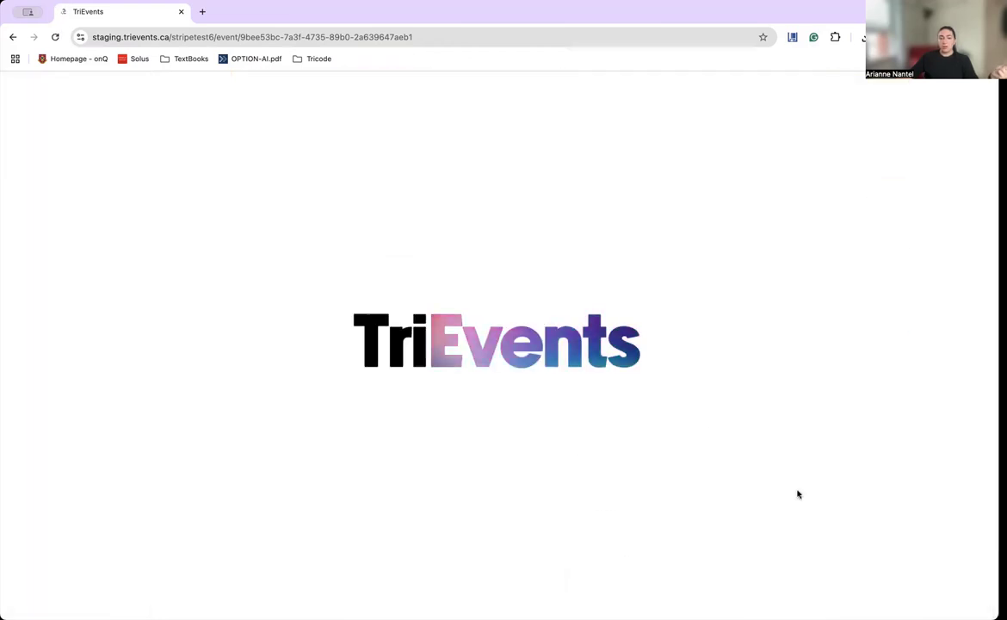
scroll(724, 512, down, 3)
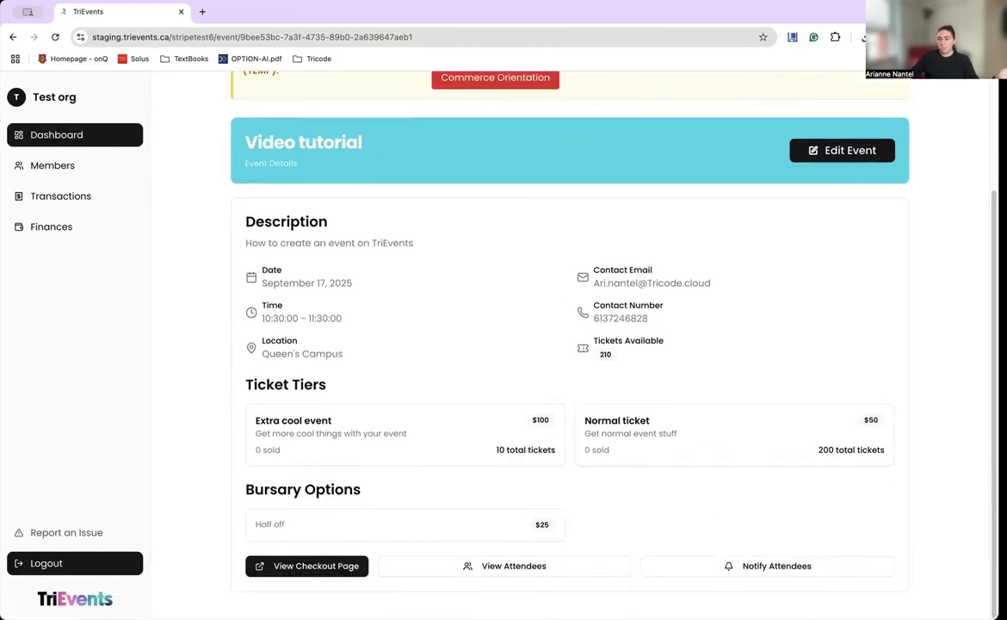